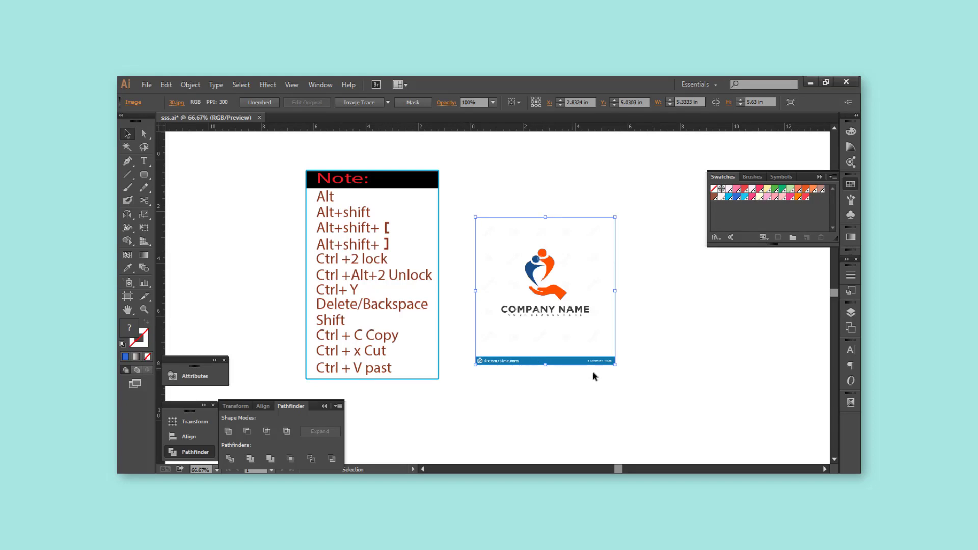
# Step: Cover the blue footer strip with a white-filled rectangle
pyautogui.press('m')
pyautogui.moveTo(469, 351); pyautogui.dragTo(620, 372)
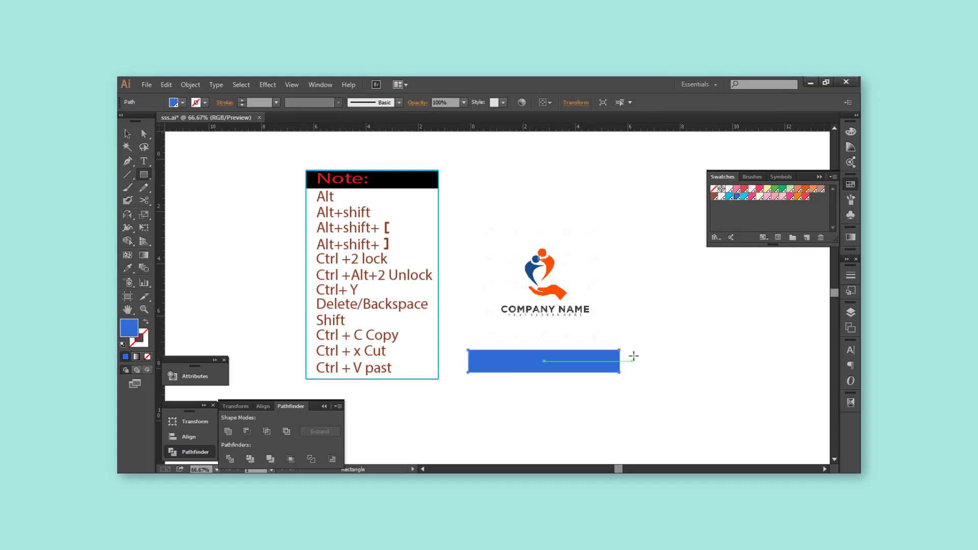
pyautogui.press('v')
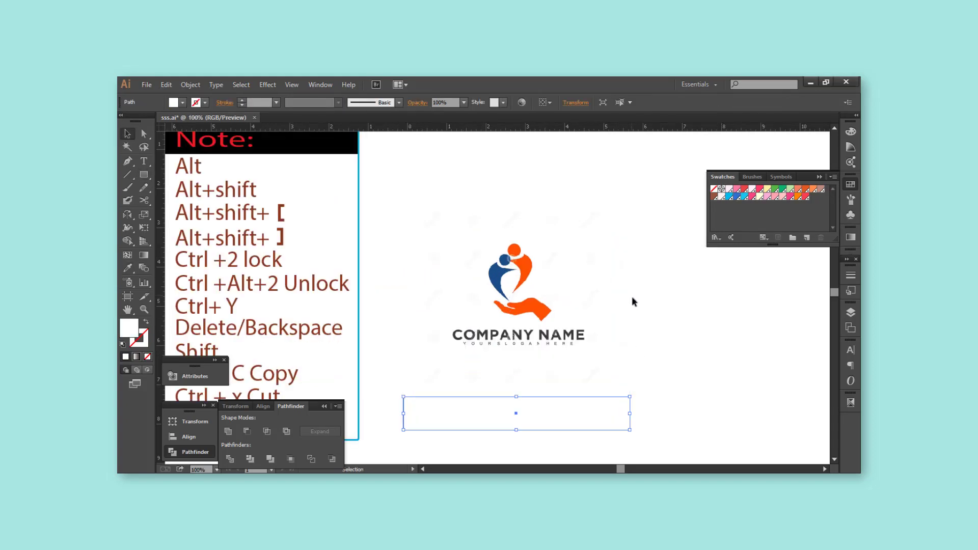
pyautogui.click(632, 299)
pyautogui.scroll(3, 580, 294)
pyautogui.moveTo(541, 287); pyautogui.dragTo(539, 362)
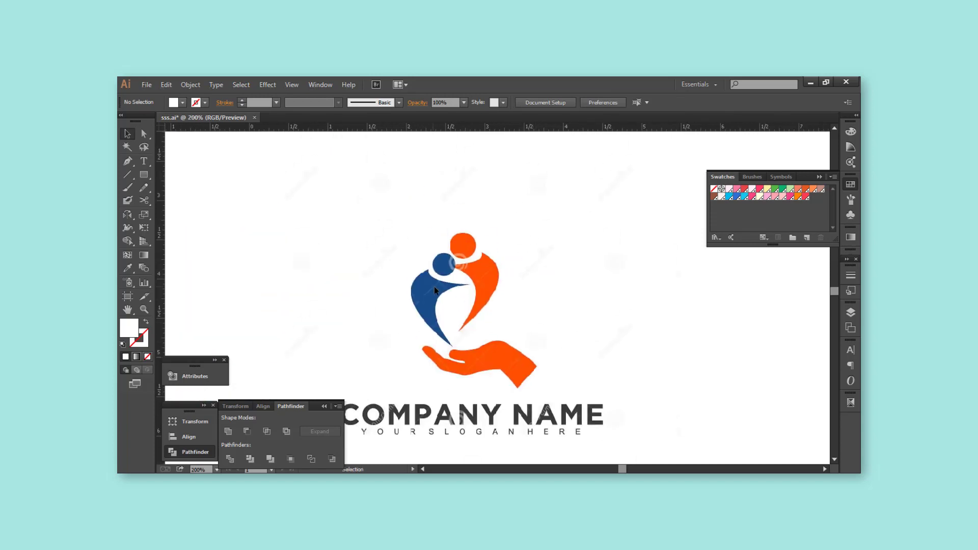
# Step: Draw circles over the blue and orange heads, sampling orange for the orange head
pyautogui.moveTo(144, 174); pyautogui.dragTo(219, 200)
pyautogui.scroll(2, 418, 233)
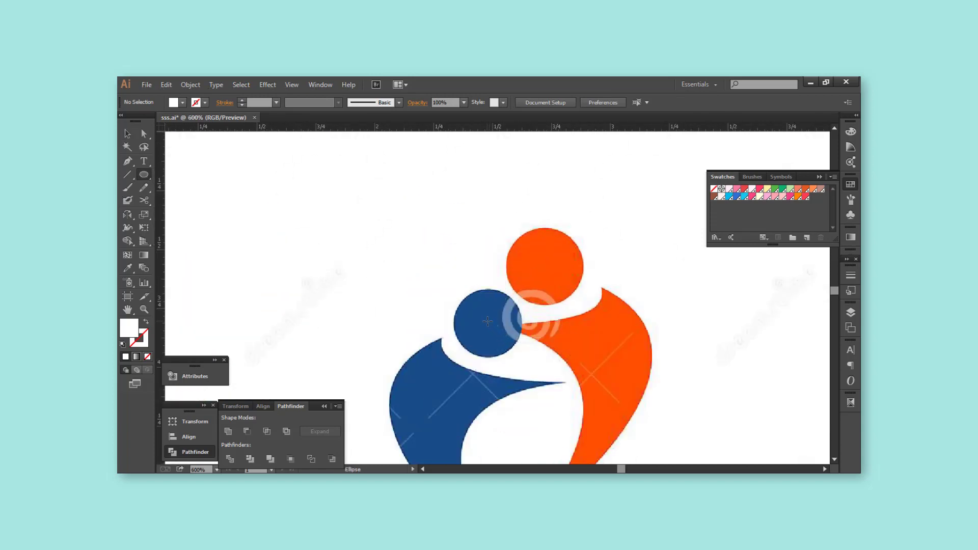
pyautogui.moveTo(488, 321); pyautogui.dragTo(520, 354)
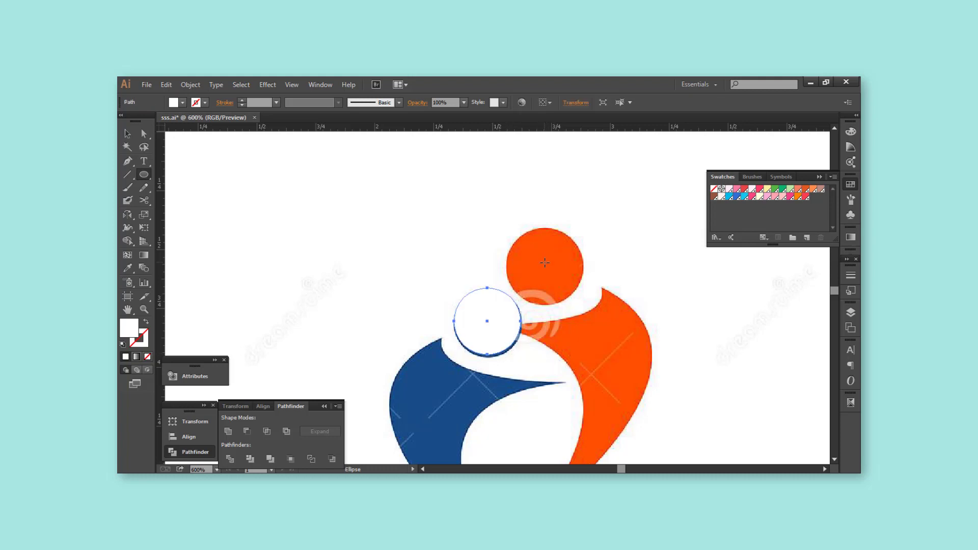
pyautogui.moveTo(545, 263)
pyautogui.mouseDown()
pyautogui.moveTo(584, 302)
pyautogui.moveTo(596, 270)
pyautogui.moveTo(575, 220)
pyautogui.mouseUp()
pyautogui.press('i')
pyautogui.click(585, 317)
pyautogui.press('v')
pyautogui.click(600, 246)
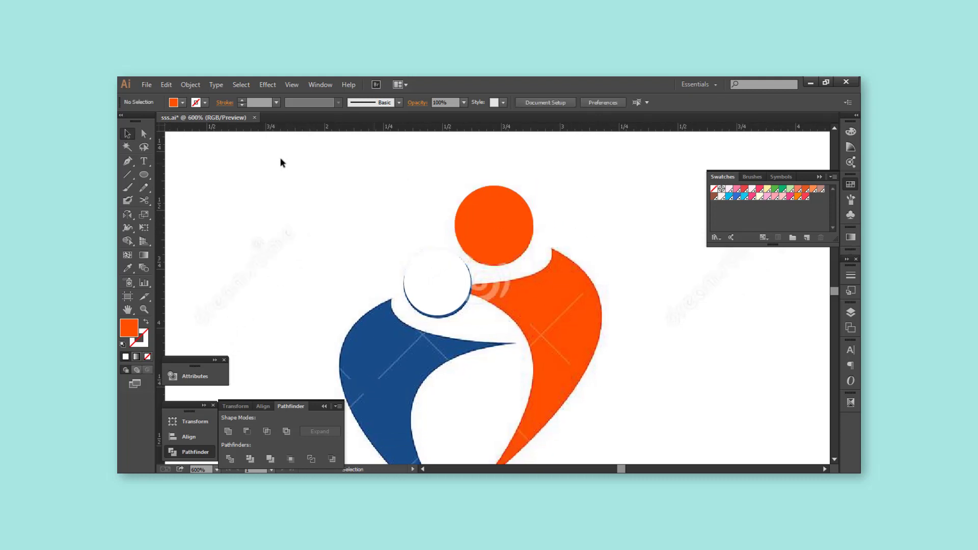
# Step: Pen-trace the orange body from its top along the shoulder to a sharp bottom tip and up its right edge
pyautogui.hotkey('ctrl', '+')
pyautogui.hotkey('ctrl', '+')
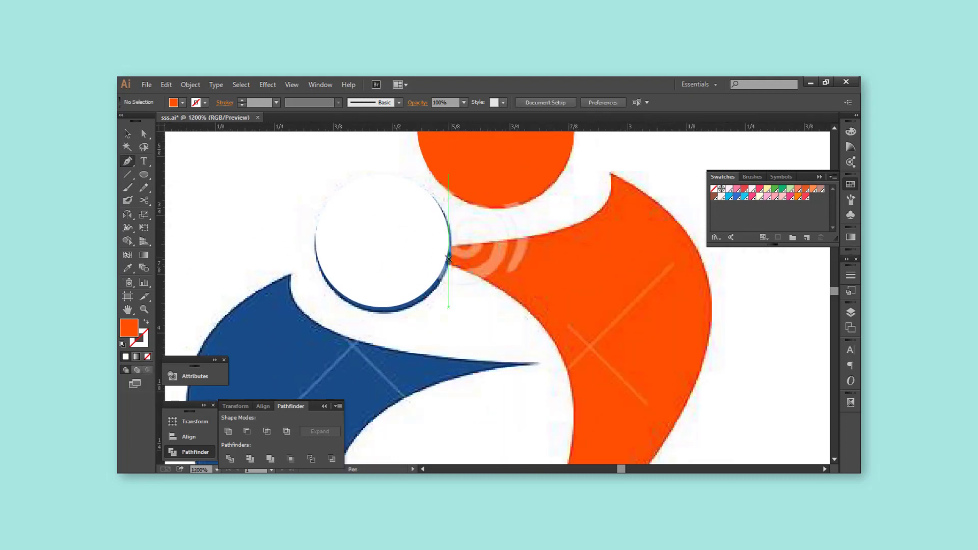
pyautogui.click(448, 265)
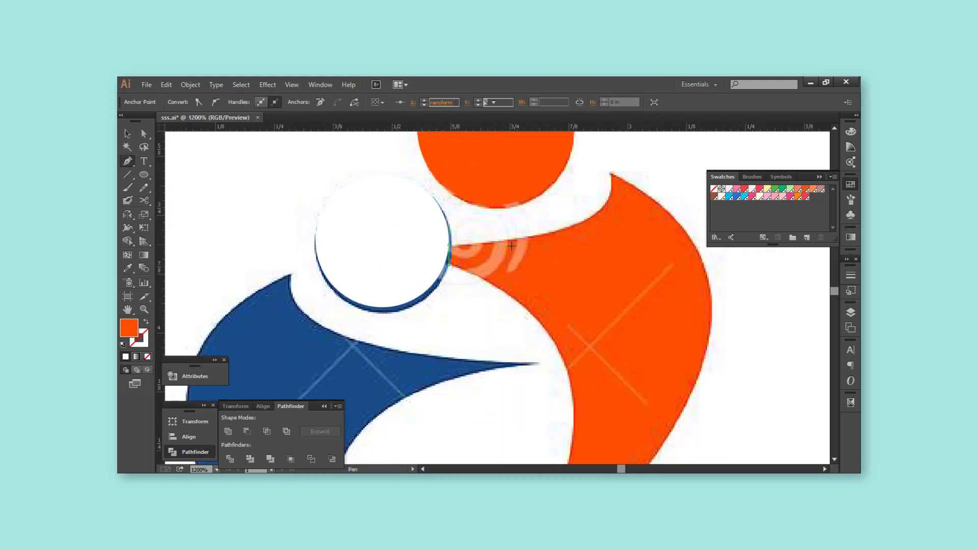
pyautogui.click(449, 247)
pyautogui.click(551, 231)
pyautogui.moveTo(565, 228)
pyautogui.mouseDown()
pyautogui.moveTo(586, 216)
pyautogui.moveTo(514, 256)
pyautogui.mouseUp()
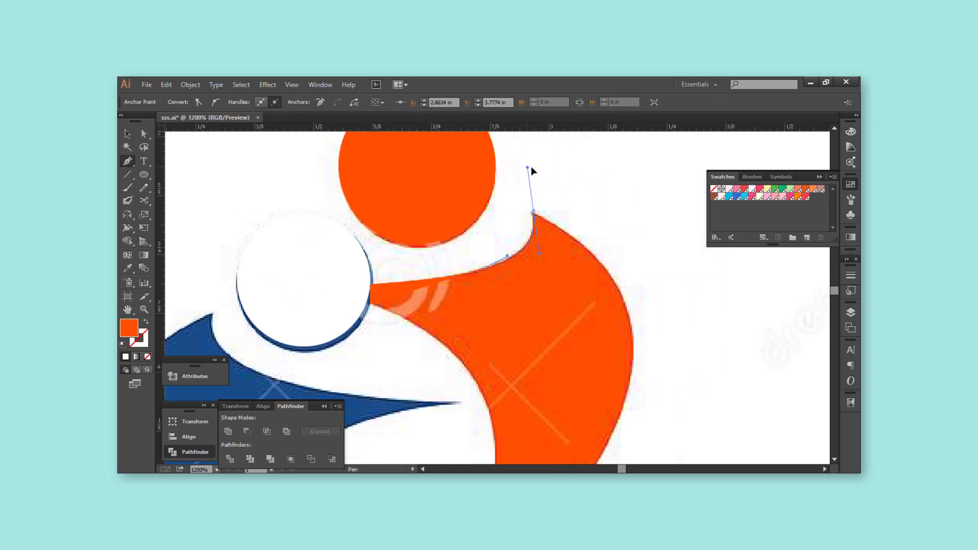
pyautogui.hotkey('ctrl', '-')
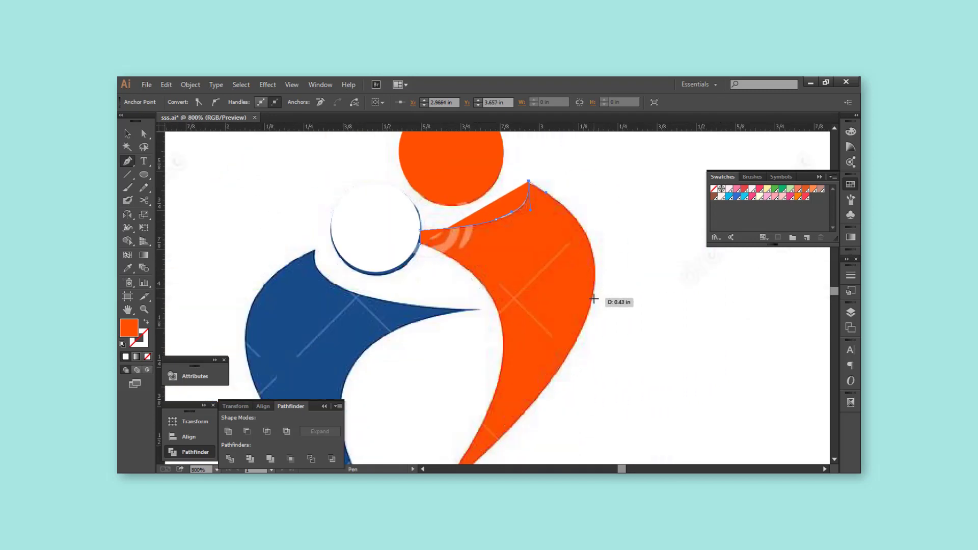
pyautogui.moveTo(575, 338); pyautogui.dragTo(581, 336)
pyautogui.scroll(-3, 586, 328)
pyautogui.click(453, 428)
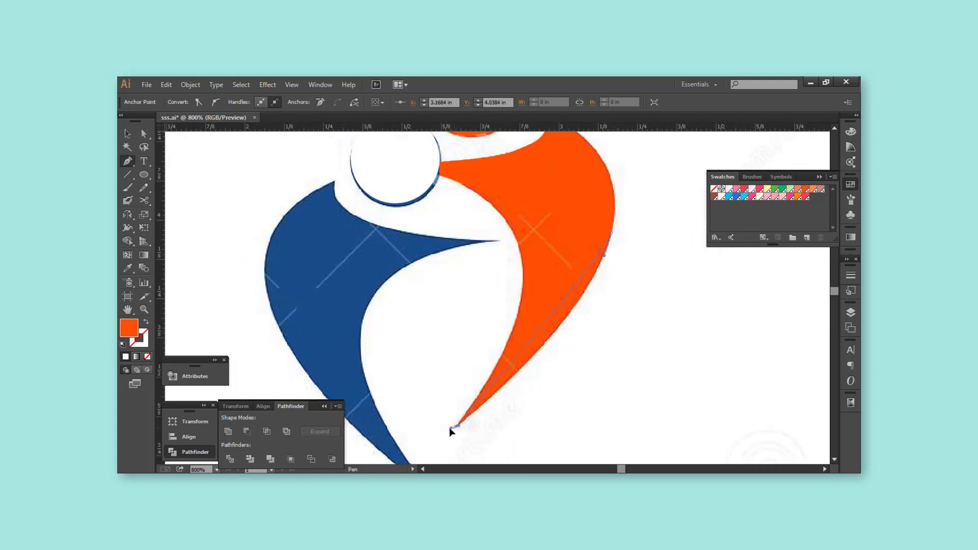
pyautogui.moveTo(406, 452); pyautogui.dragTo(442, 426)
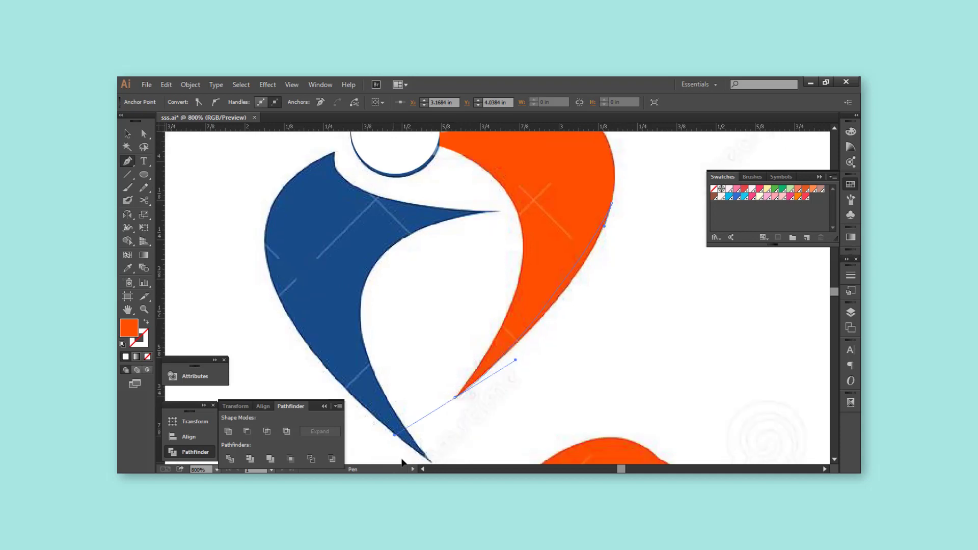
pyautogui.scroll(-3, 441, 397)
pyautogui.moveTo(441, 369)
pyautogui.mouseDown()
pyautogui.moveTo(378, 427)
pyautogui.moveTo(367, 399)
pyautogui.mouseUp()
pyautogui.click(455, 367)
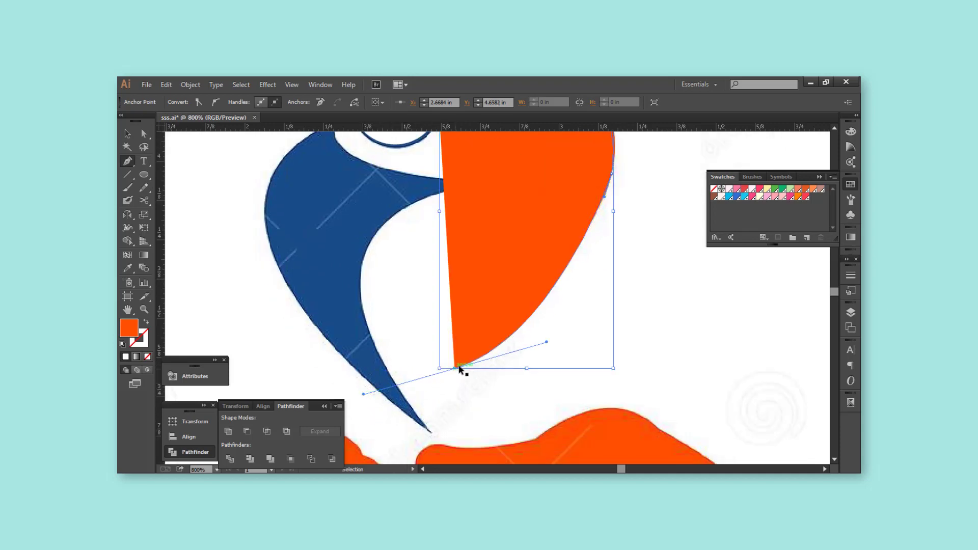
pyautogui.click(448, 375)
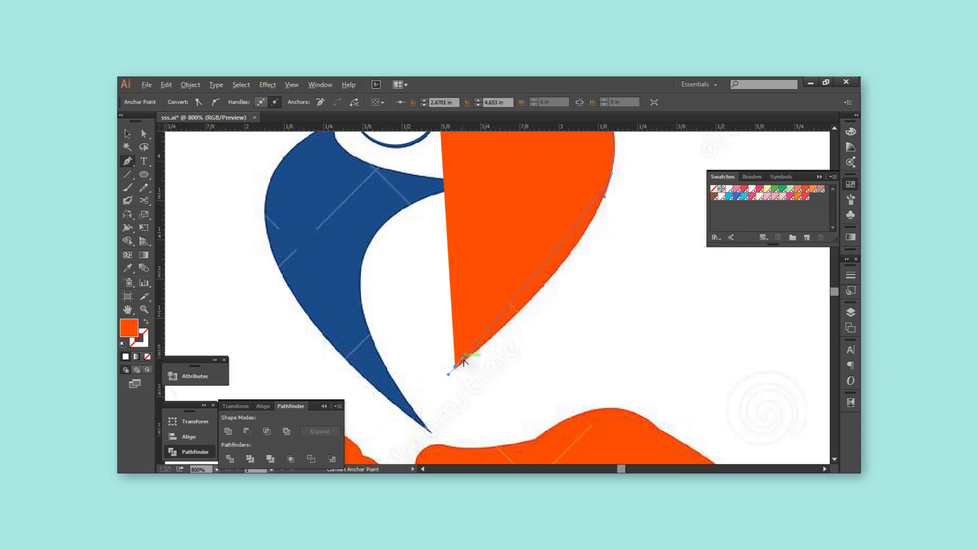
pyautogui.moveTo(464, 362); pyautogui.dragTo(535, 293)
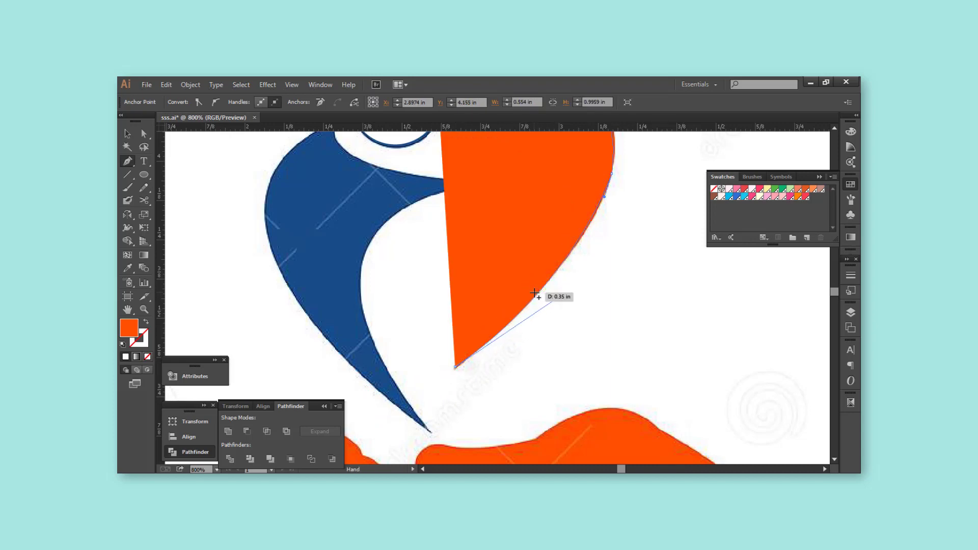
# Step: Close the orange body outline at its start point and fill it solid orange
pyautogui.hotkey('shift', 'x')
pyautogui.moveTo(452, 303)
pyautogui.mouseDown()
pyautogui.moveTo(446, 339)
pyautogui.moveTo(487, 373)
pyautogui.mouseUp()
pyautogui.moveTo(510, 301); pyautogui.dragTo(508, 278)
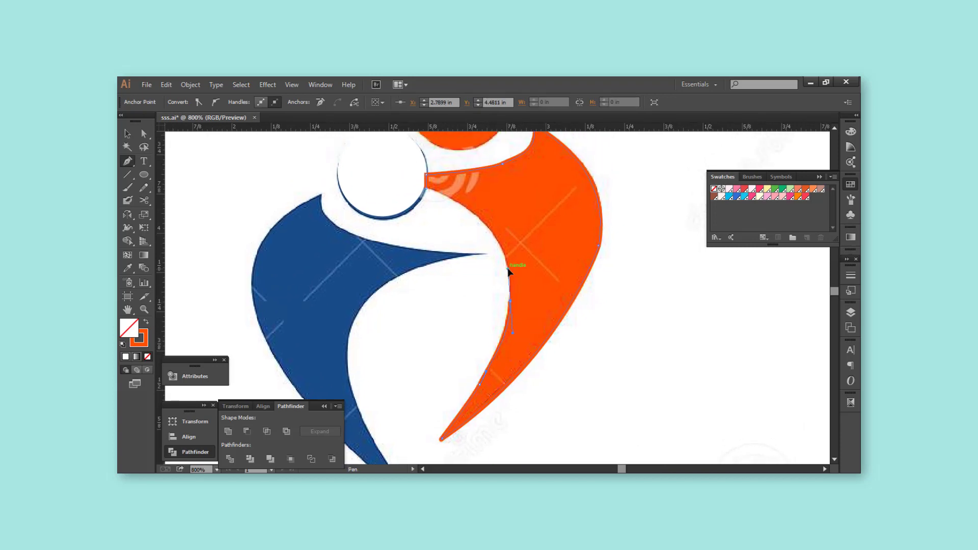
pyautogui.scroll(1, 474, 235)
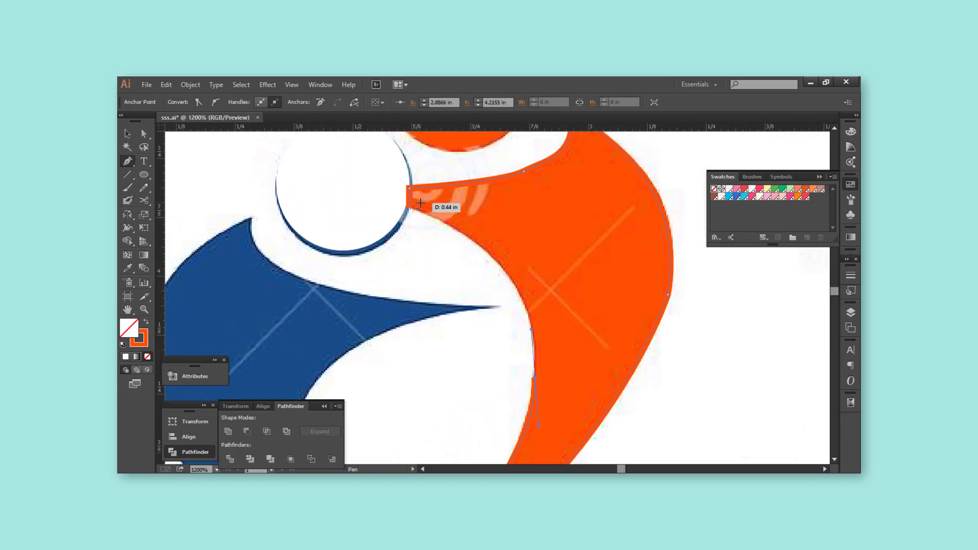
pyautogui.moveTo(410, 208)
pyautogui.mouseDown()
pyautogui.moveTo(301, 176)
pyautogui.moveTo(271, 153)
pyautogui.mouseUp()
pyautogui.hotkey('ctrl', '-')
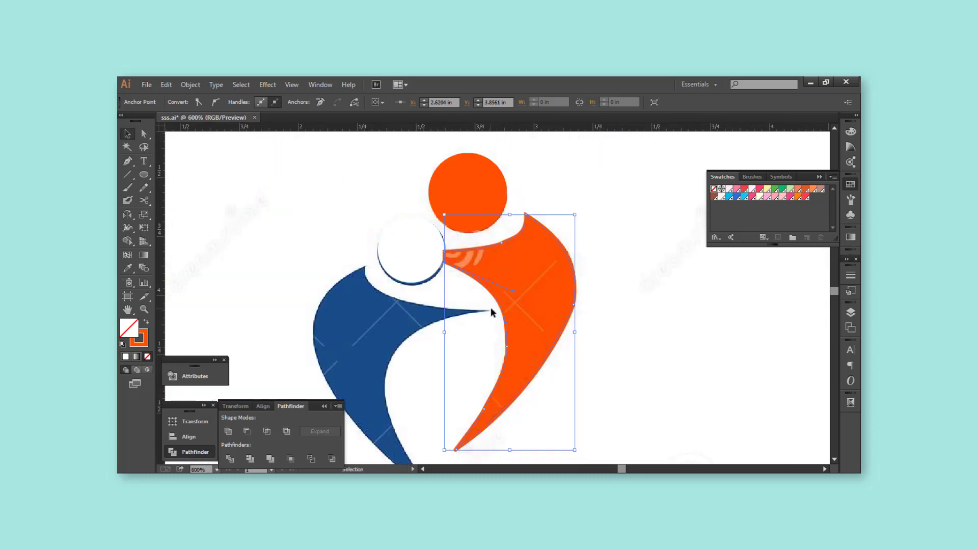
pyautogui.hotkey('shift', 'x')
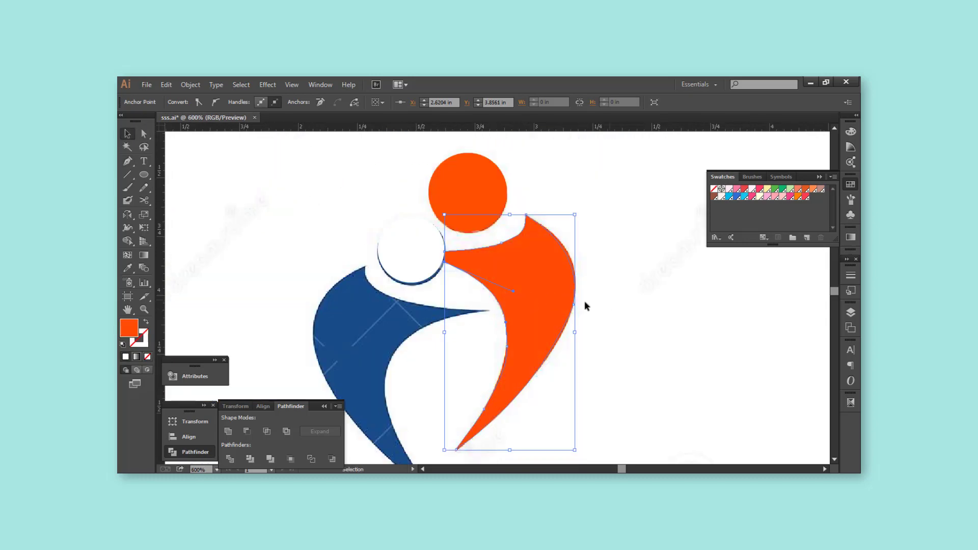
pyautogui.hotkey('ctrl', '-')
pyautogui.click(189, 172)
pyautogui.moveTo(530, 255)
pyautogui.mouseDown()
pyautogui.moveTo(377, 306)
pyautogui.moveTo(545, 299)
pyautogui.mouseUp()
# Step: Pen-trace the blue figure's body from its arm tip around the bottom, closing it at the top
pyautogui.hotkey('ctrl', 'shift', 'a')
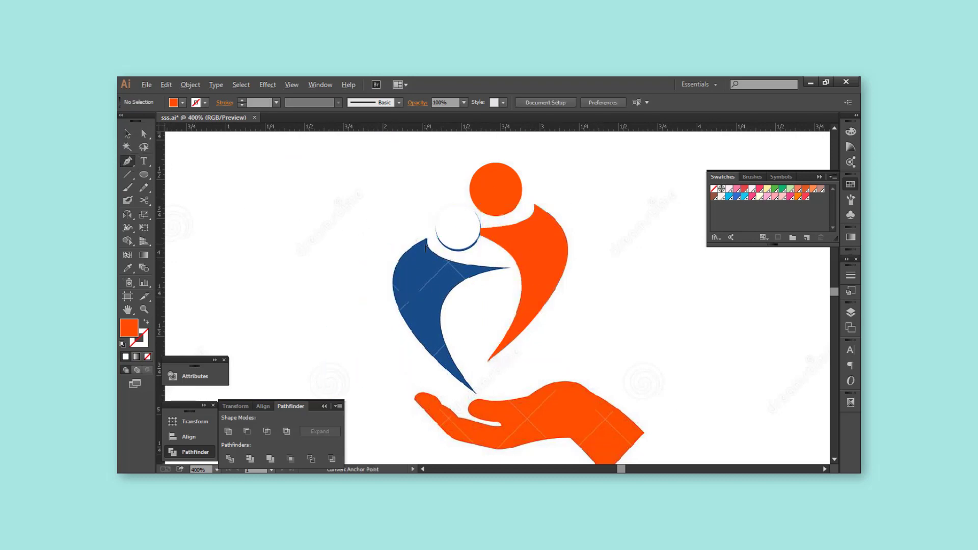
pyautogui.scroll(2, 426, 248)
pyautogui.click(430, 228)
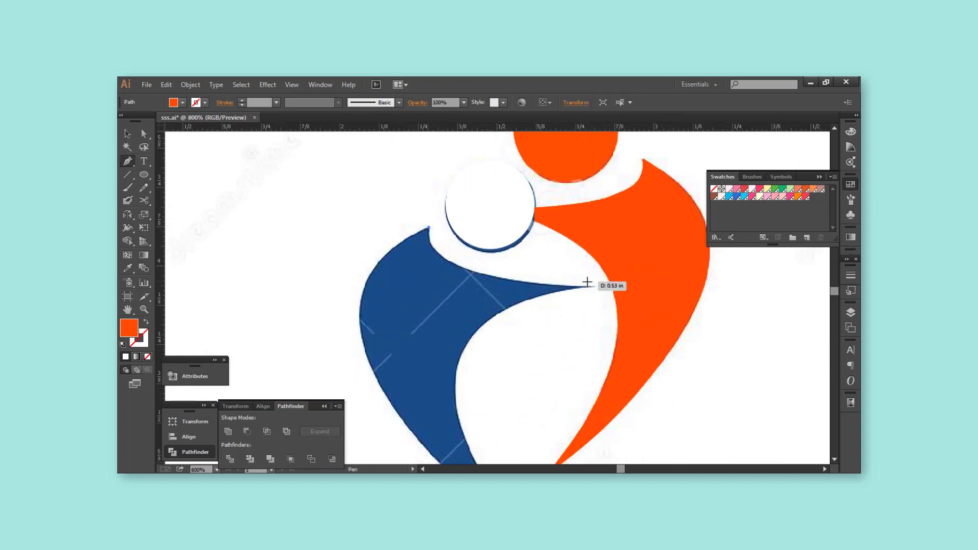
pyautogui.moveTo(591, 286)
pyautogui.mouseDown()
pyautogui.moveTo(752, 286)
pyautogui.moveTo(735, 295)
pyautogui.mouseUp()
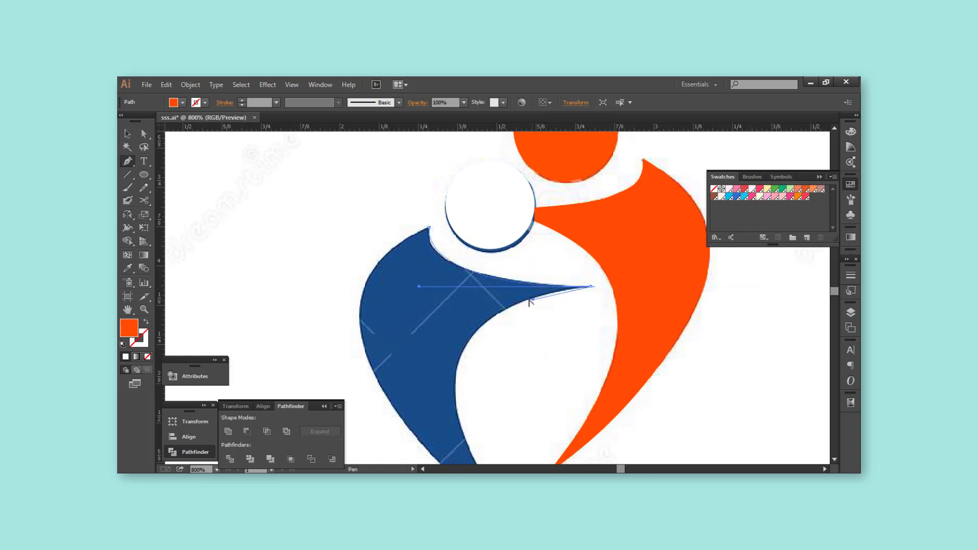
pyautogui.scroll(-2, 529, 302)
pyautogui.moveTo(466, 345); pyautogui.dragTo(452, 434)
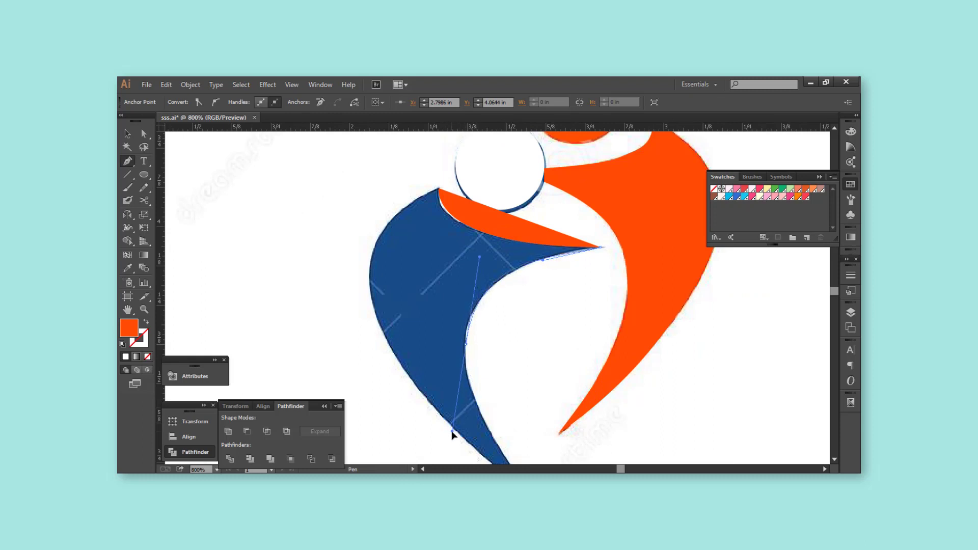
pyautogui.hotkey('ctrl', '-')
pyautogui.scroll(-2, 509, 306)
pyautogui.moveTo(520, 356); pyautogui.dragTo(521, 358)
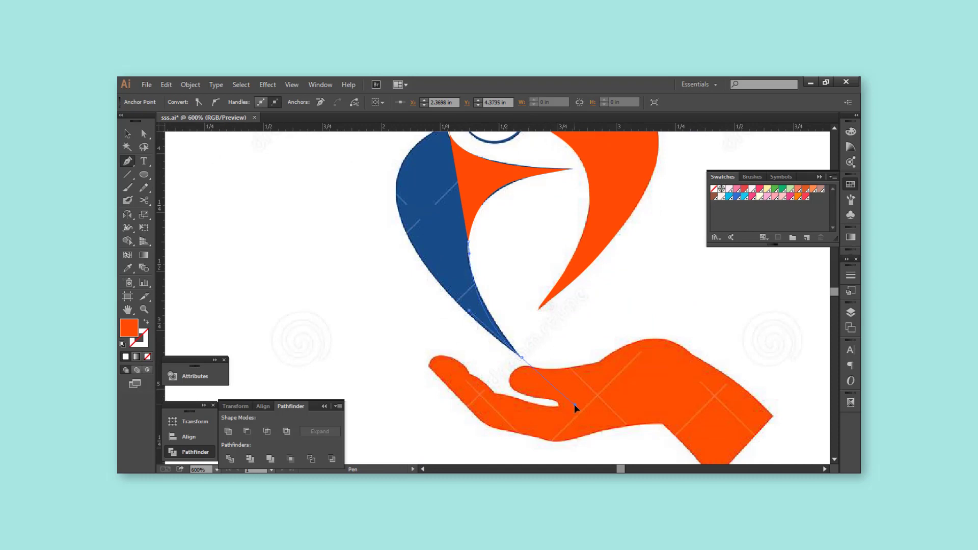
pyautogui.moveTo(549, 395); pyautogui.dragTo(458, 310)
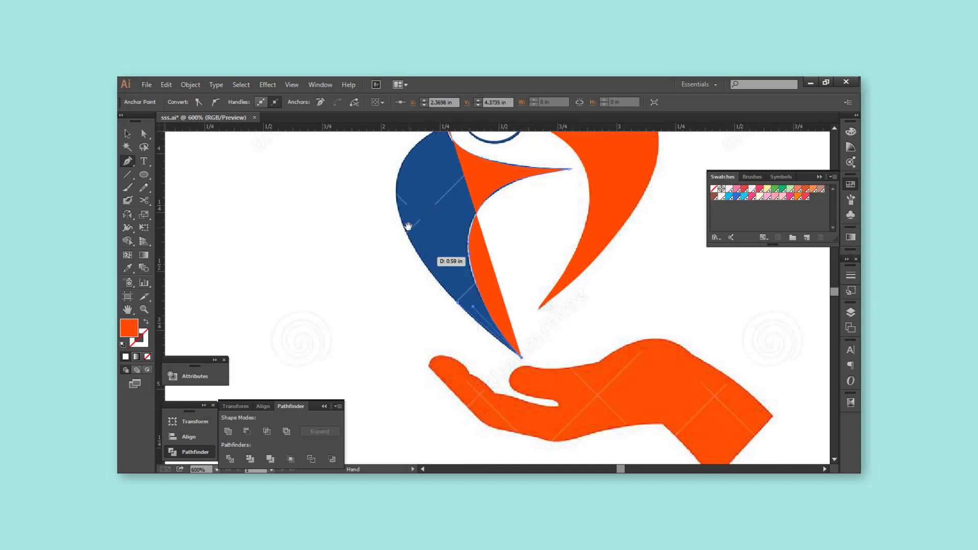
pyautogui.moveTo(397, 175)
pyautogui.mouseDown()
pyautogui.moveTo(435, 240)
pyautogui.moveTo(434, 268)
pyautogui.moveTo(426, 201)
pyautogui.mouseUp()
pyautogui.hotkey('ctrl', 'z')
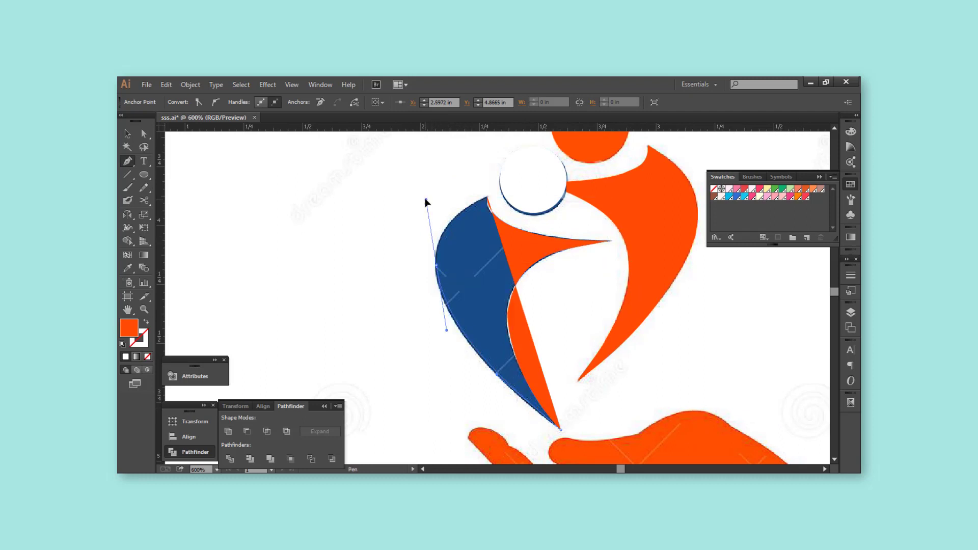
pyautogui.moveTo(487, 196); pyautogui.dragTo(537, 179)
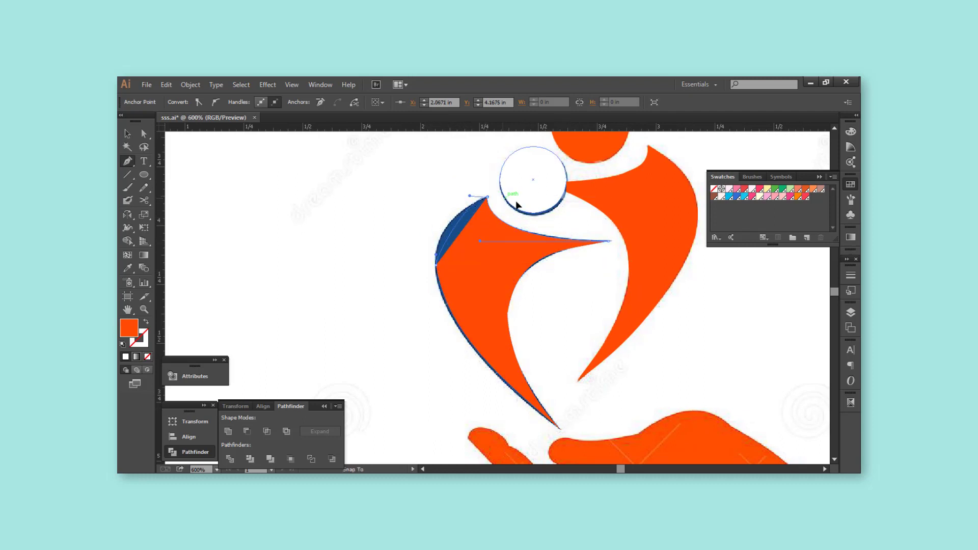
# Step: Fill the traced blue body and small head circle with blue sampled from the template
pyautogui.press('ctrl')
pyautogui.hotkey('ctrl', '-')
pyautogui.hotkey('ctrl', '-')
pyautogui.hotkey('shift', 'x')
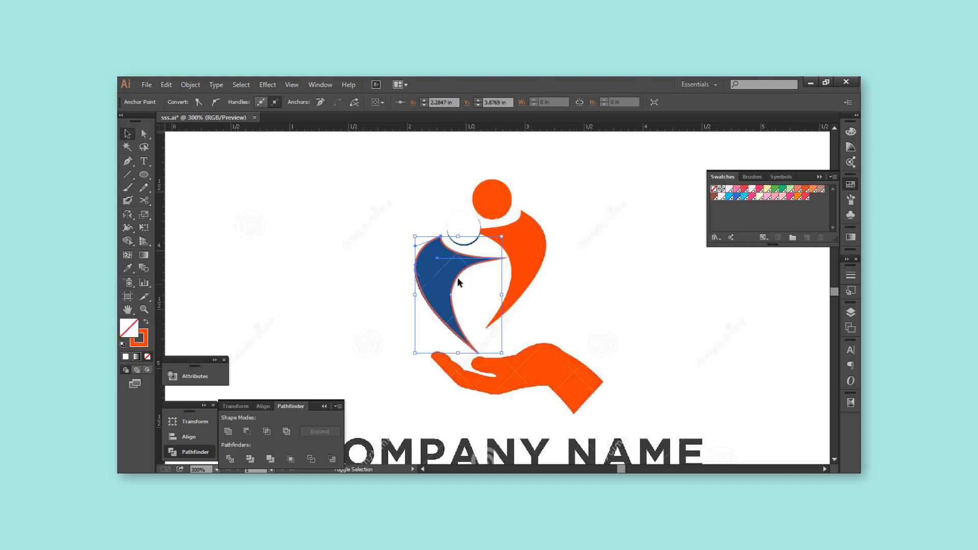
pyautogui.press('i')
pyautogui.click(440, 274)
pyautogui.press('b')
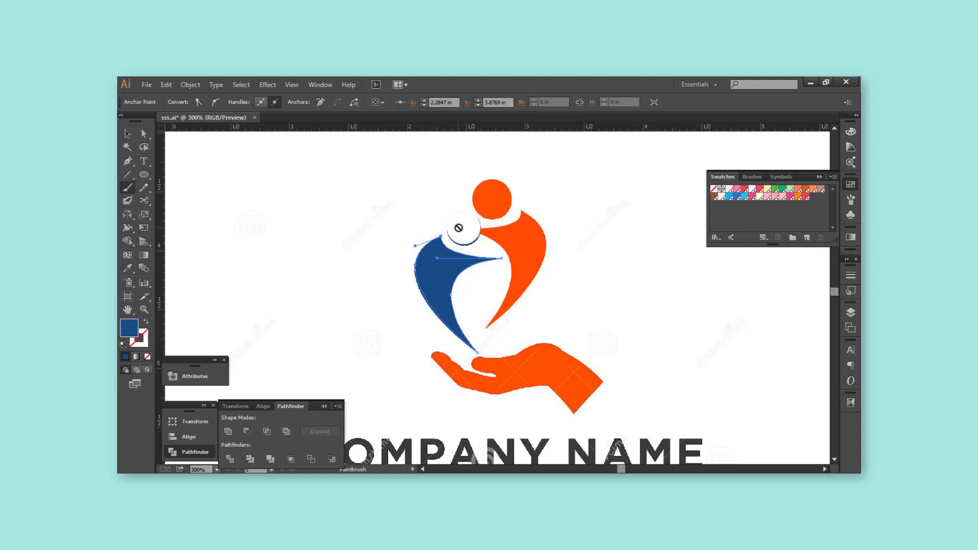
pyautogui.press('v')
pyautogui.click(461, 226)
pyautogui.press('i')
pyautogui.click(434, 290)
pyautogui.press('v')
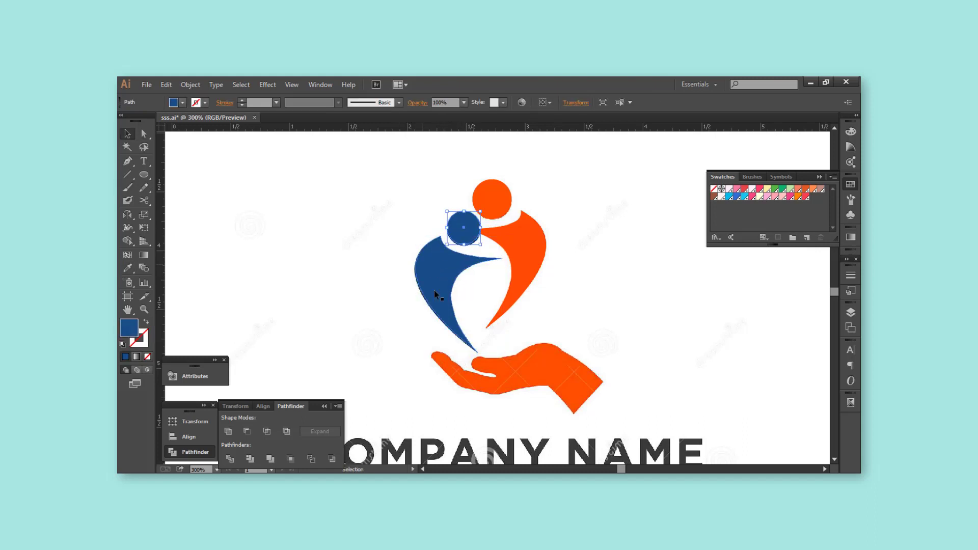
pyautogui.click(474, 289)
pyautogui.scroll(-1, 530, 290)
pyautogui.scroll(1, 479, 369)
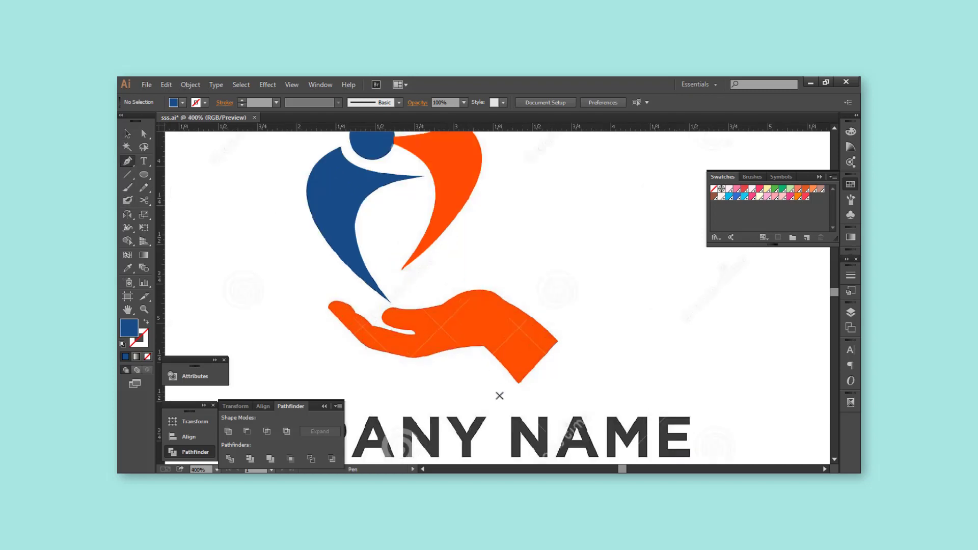
# Step: Pen-trace the hand from the wrist corner along its top edge toward the thumb
pyautogui.click(517, 383)
pyautogui.click(560, 340)
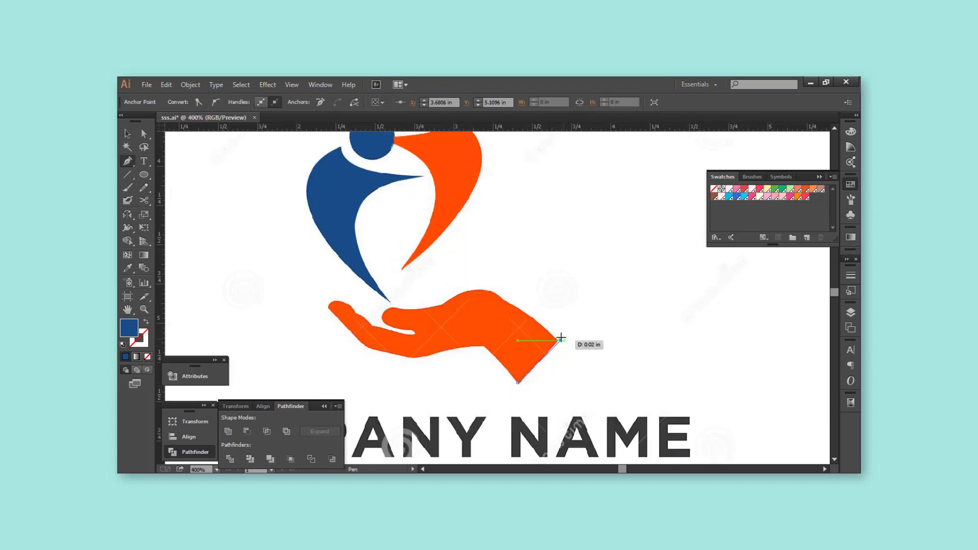
pyautogui.click(509, 305)
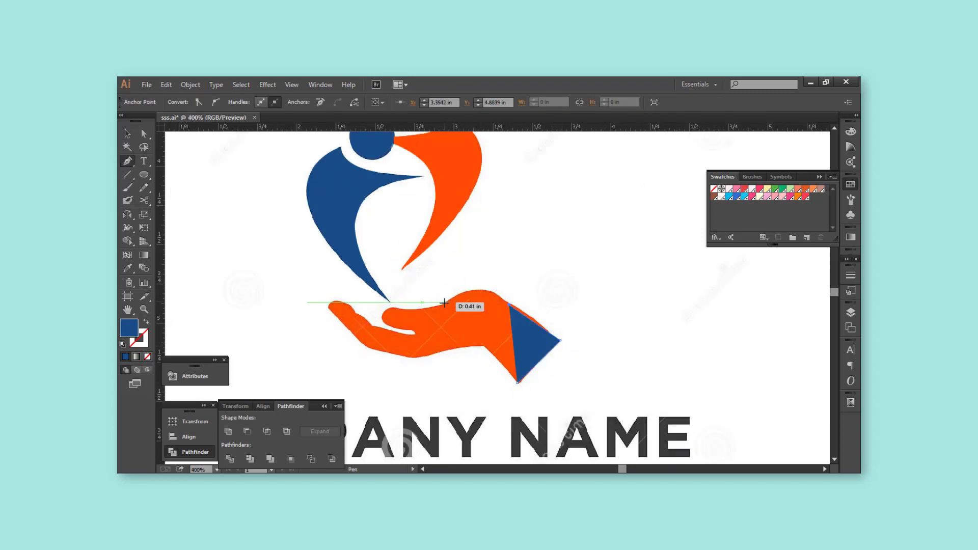
pyautogui.moveTo(442, 304)
pyautogui.mouseDown()
pyautogui.moveTo(393, 336)
pyautogui.moveTo(415, 315)
pyautogui.mouseUp()
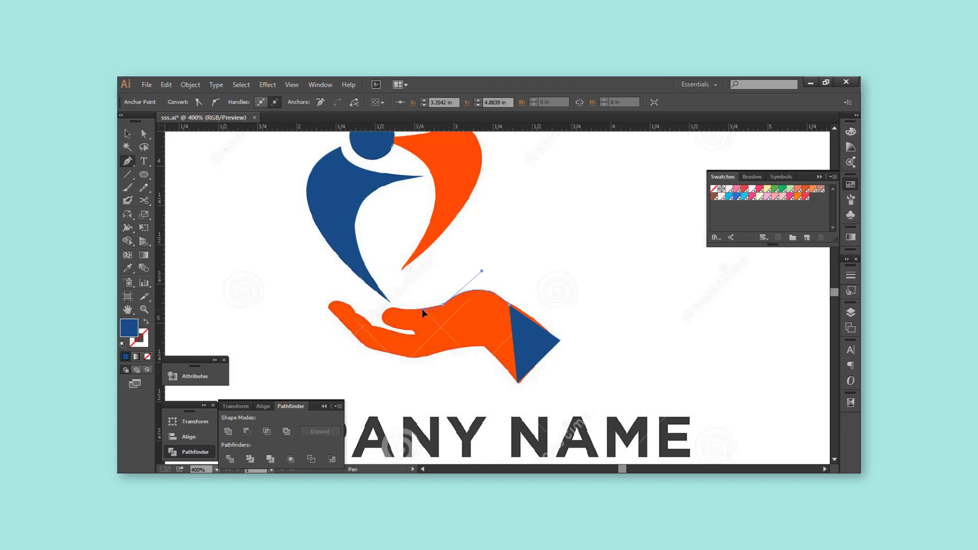
pyautogui.click(389, 308)
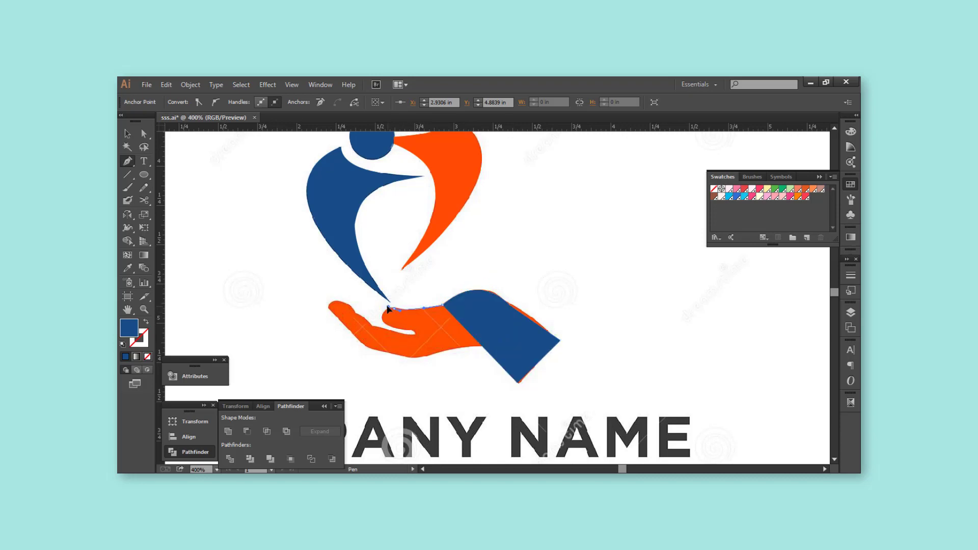
pyautogui.scroll(2, 380, 316)
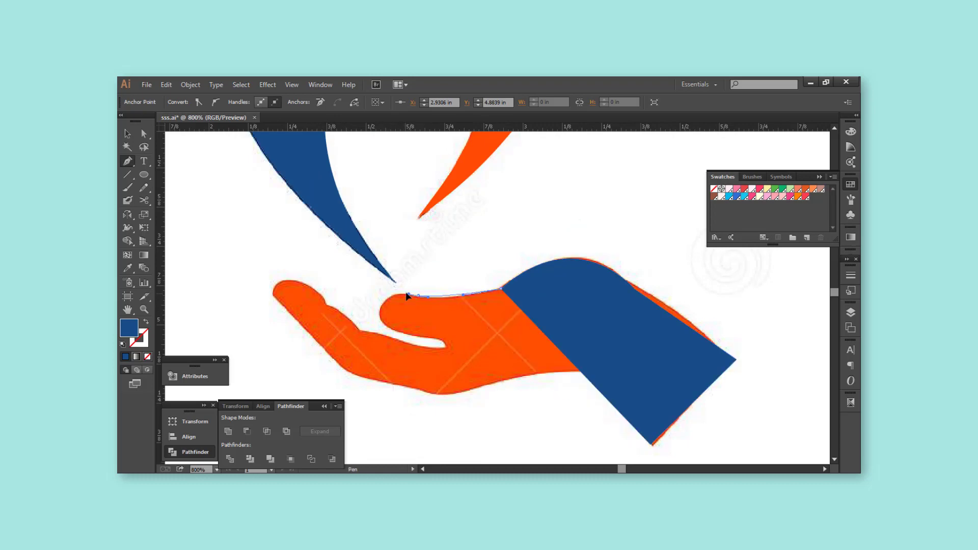
pyautogui.moveTo(405, 294)
pyautogui.mouseDown()
pyautogui.moveTo(378, 313)
pyautogui.moveTo(438, 339)
pyautogui.mouseUp()
pyautogui.click(380, 321)
# Step: Continue the hand outline around the thumb, fingertips and along the palm's underside
pyautogui.hotkey('shift', 'x')
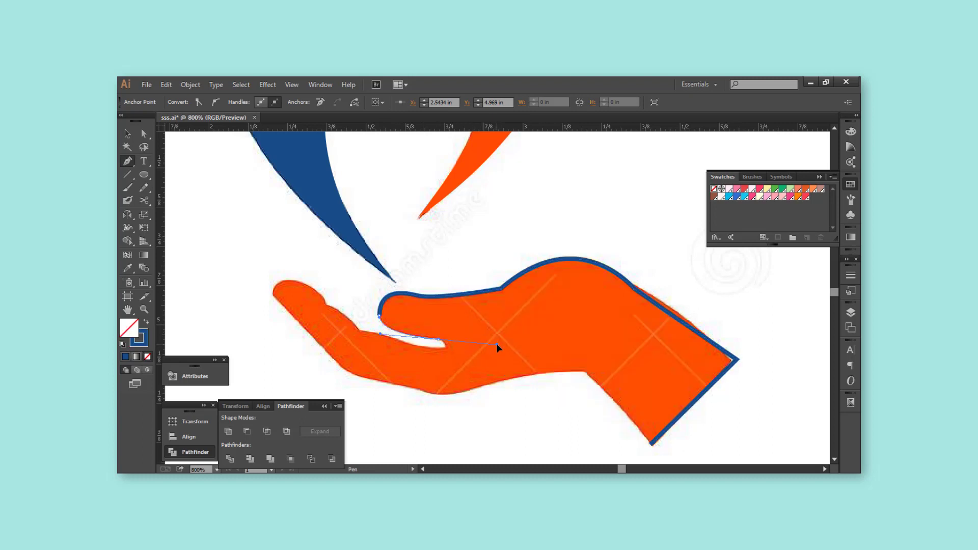
pyautogui.moveTo(444, 346); pyautogui.dragTo(370, 332)
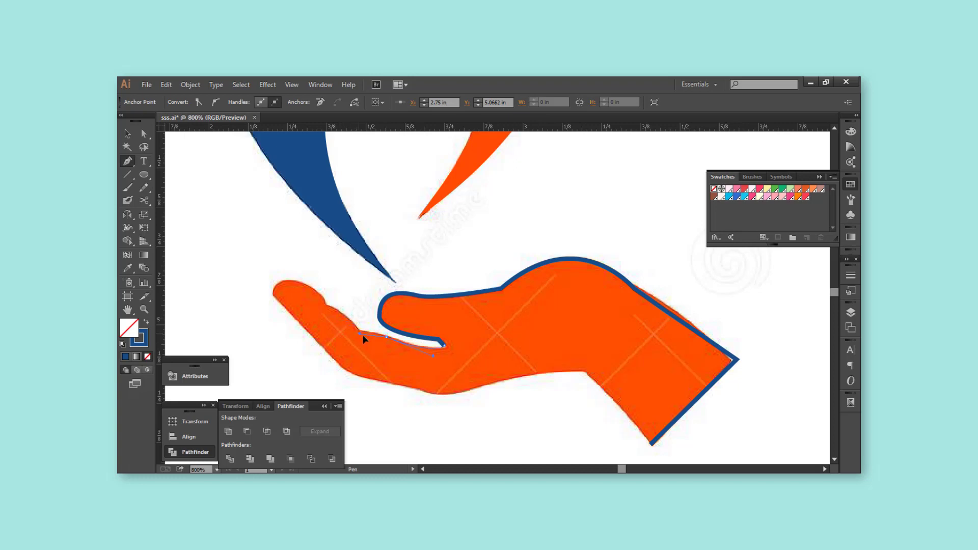
pyautogui.moveTo(363, 334)
pyautogui.mouseDown()
pyautogui.moveTo(272, 286)
pyautogui.moveTo(270, 296)
pyautogui.mouseUp()
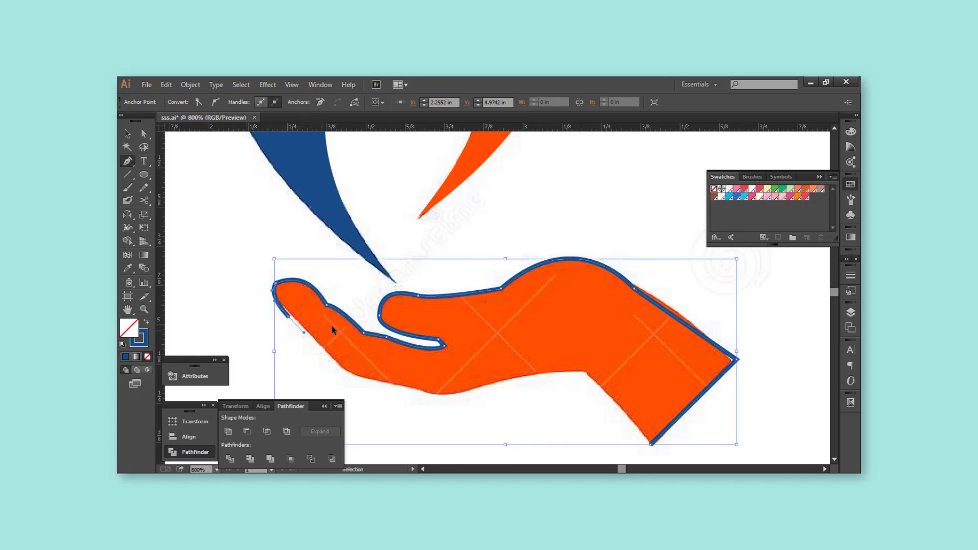
pyautogui.moveTo(275, 283)
pyautogui.mouseDown()
pyautogui.moveTo(284, 305)
pyautogui.moveTo(311, 288)
pyautogui.mouseUp()
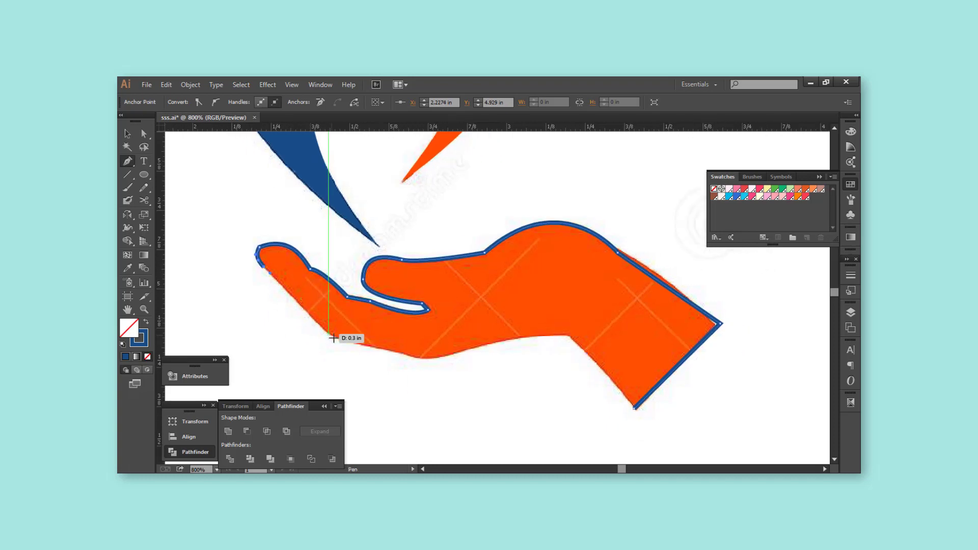
pyautogui.moveTo(347, 339); pyautogui.dragTo(422, 359)
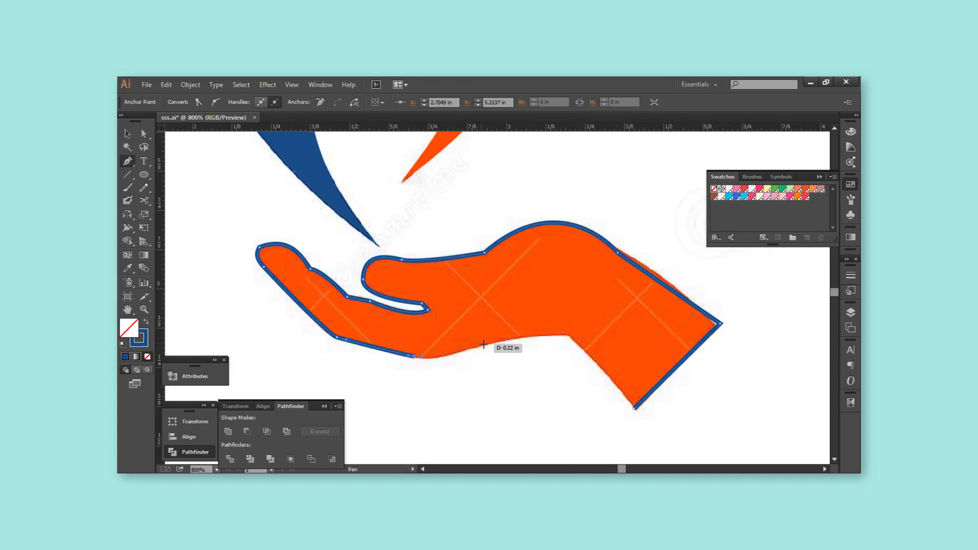
pyautogui.moveTo(486, 342)
pyautogui.mouseDown()
pyautogui.moveTo(564, 338)
pyautogui.moveTo(632, 411)
pyautogui.mouseUp()
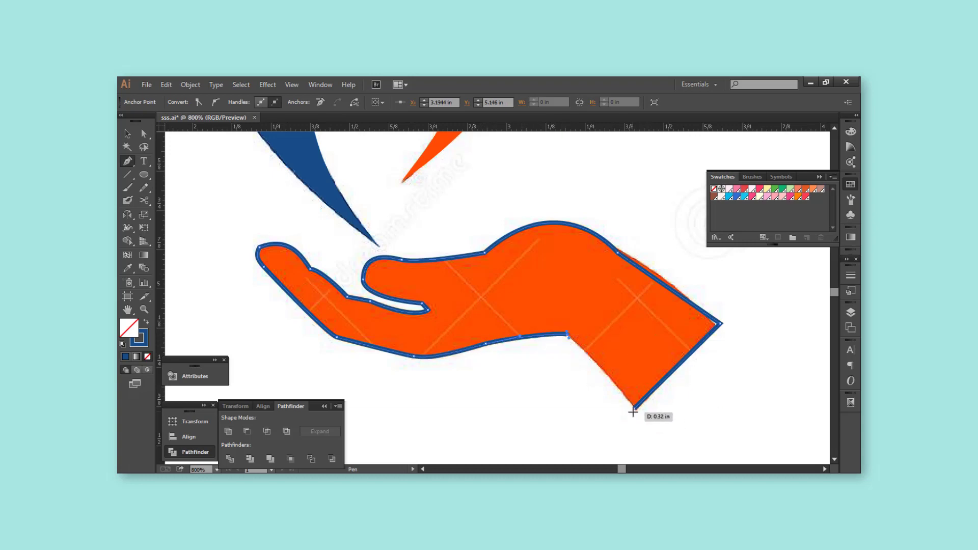
# Step: Close the hand path at its starting point and restore its solid orange fill
pyautogui.press('a')
pyautogui.press('p')
pyautogui.click(636, 407)
pyautogui.press('a')
pyautogui.press('v')
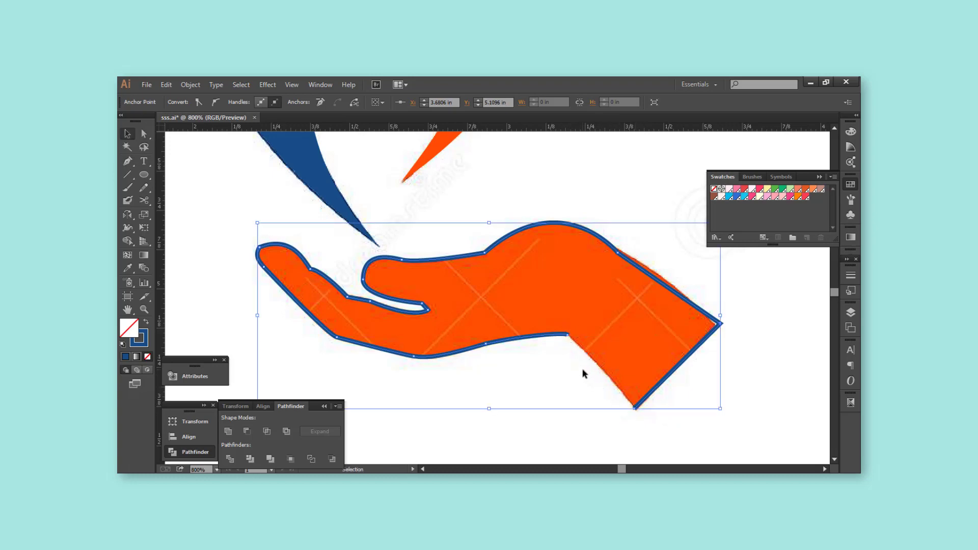
pyautogui.press('p')
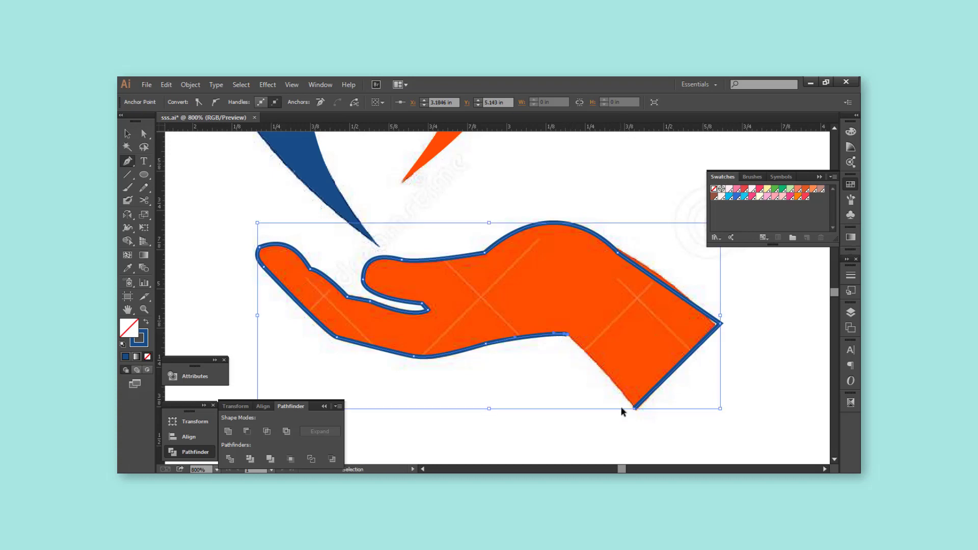
pyautogui.moveTo(636, 407); pyautogui.dragTo(568, 336)
pyautogui.press('v')
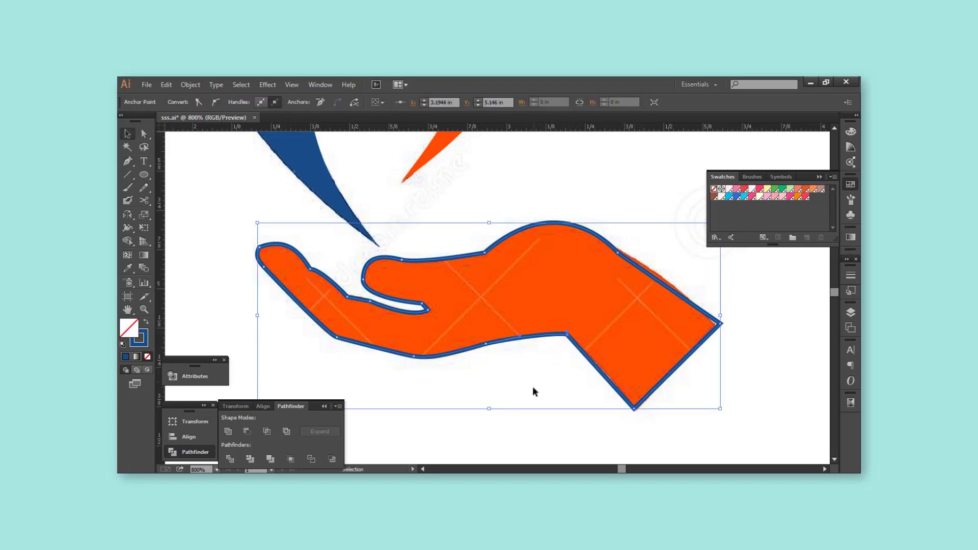
pyautogui.hotkey('ctrl', '-')
pyautogui.click(533, 399)
pyautogui.click(560, 347)
pyautogui.scroll(-2, 560, 347)
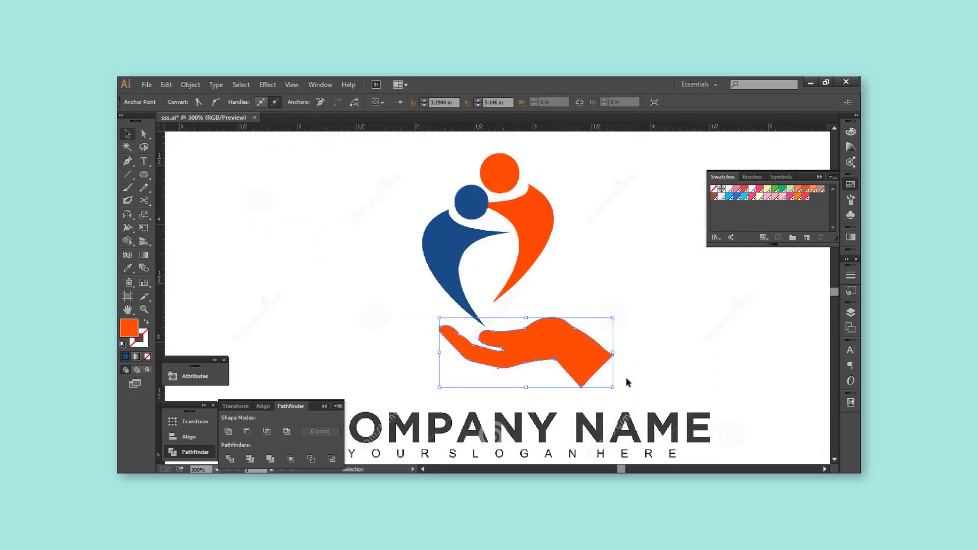
pyautogui.click(644, 388)
pyautogui.scroll(-2, 644, 389)
pyautogui.scroll(-1, 580, 360)
pyautogui.scroll(-2, 579, 361)
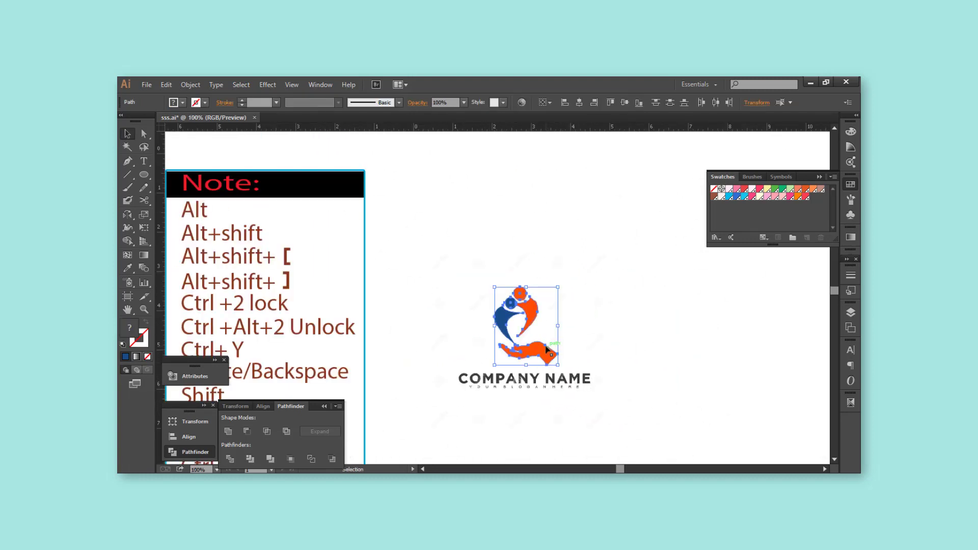
# Step: Delete the reference image and move the traced logo to the left
pyautogui.moveTo(507, 316); pyautogui.dragTo(606, 316)
pyautogui.click(627, 347)
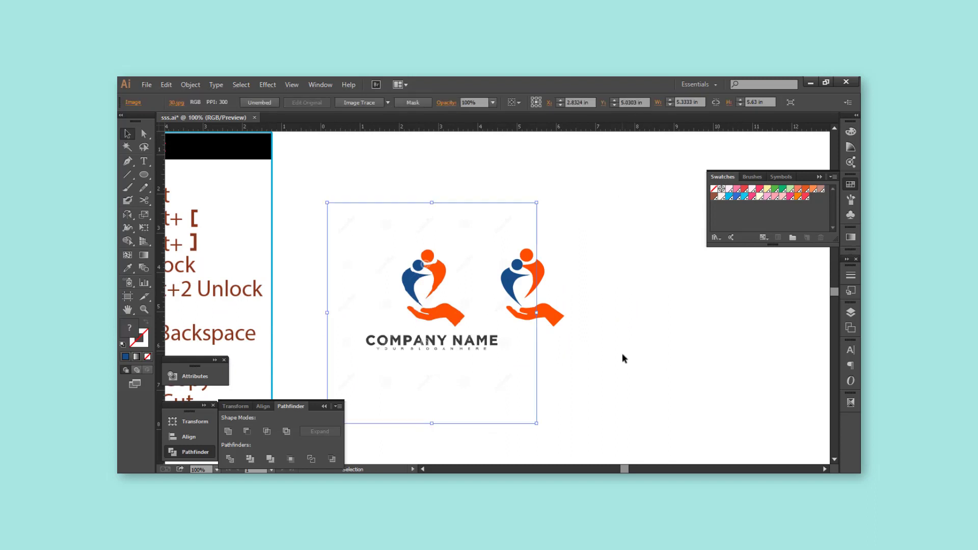
pyautogui.press('Delete')
pyautogui.moveTo(419, 198)
pyautogui.mouseDown()
pyautogui.moveTo(517, 270)
pyautogui.moveTo(421, 240)
pyautogui.mouseUp()
# Step: Add enlarged 'COMPANY NAME' text under the logo and duplicate logo and name to the right
pyautogui.press('t')
pyautogui.hotkey('ctrl', '+')
pyautogui.click(433, 331)
pyautogui.write('COMPANY NAME')
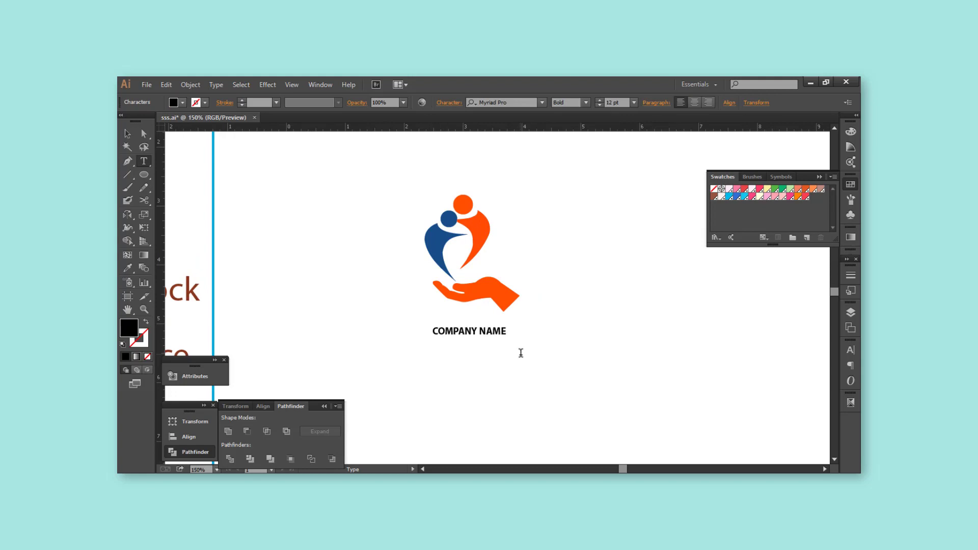
pyautogui.press('Escape')
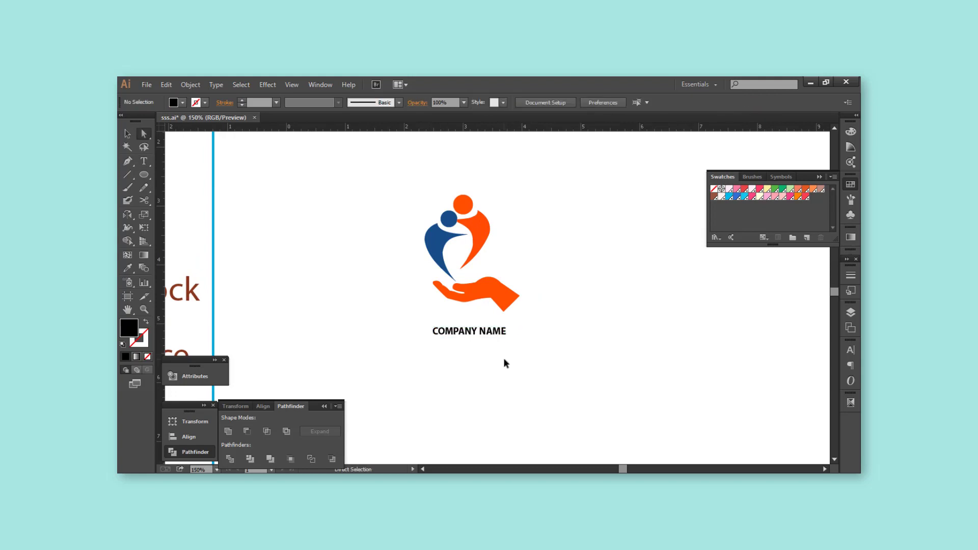
pyautogui.click(507, 332)
pyautogui.moveTo(509, 329); pyautogui.dragTo(582, 312)
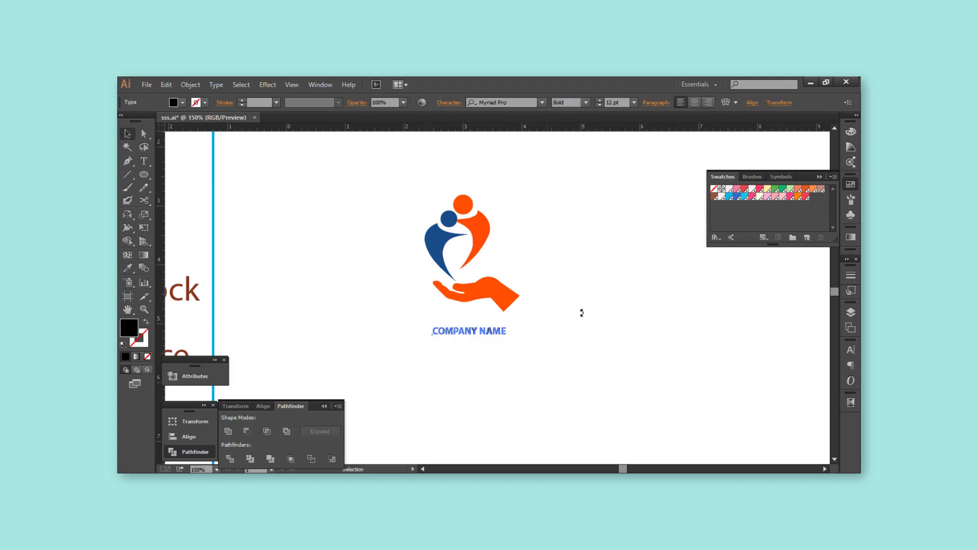
pyautogui.moveTo(504, 333)
pyautogui.mouseDown()
pyautogui.moveTo(594, 312)
pyautogui.moveTo(530, 331)
pyautogui.moveTo(557, 317)
pyautogui.mouseUp()
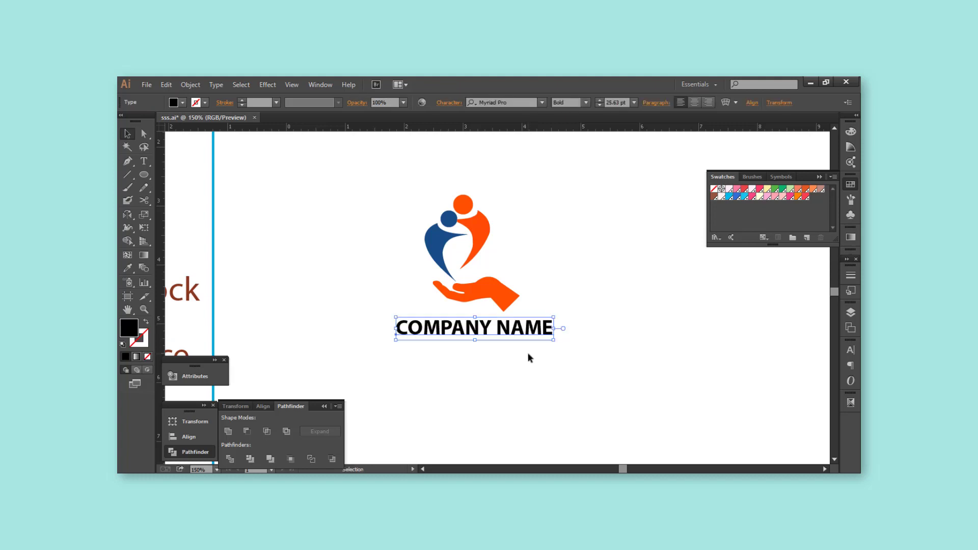
pyautogui.moveTo(471, 298); pyautogui.dragTo(569, 298)
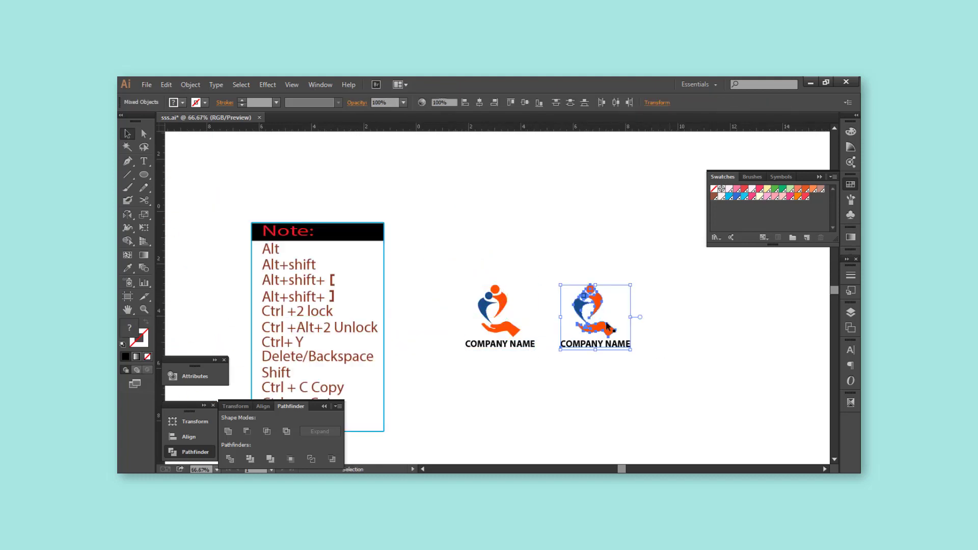
# Step: Turn the right copy's hand, orange figure and head green, then duplicate that logo below
pyautogui.hotkey('ctrl', '+')
pyautogui.hotkey('ctrl', '+')
pyautogui.hotkey('ctrl', 'shift', 'a')
pyautogui.click(591, 332)
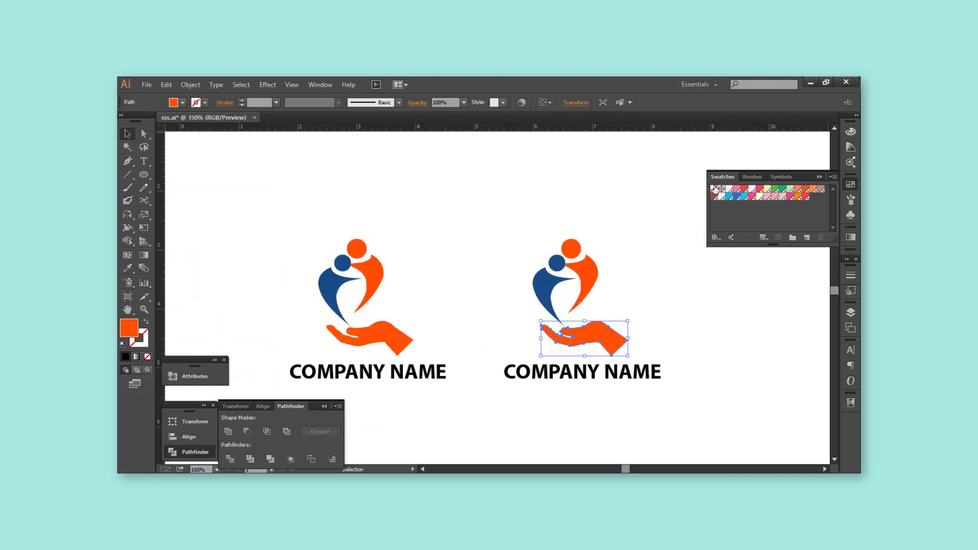
pyautogui.click(783, 192)
pyautogui.click(584, 286)
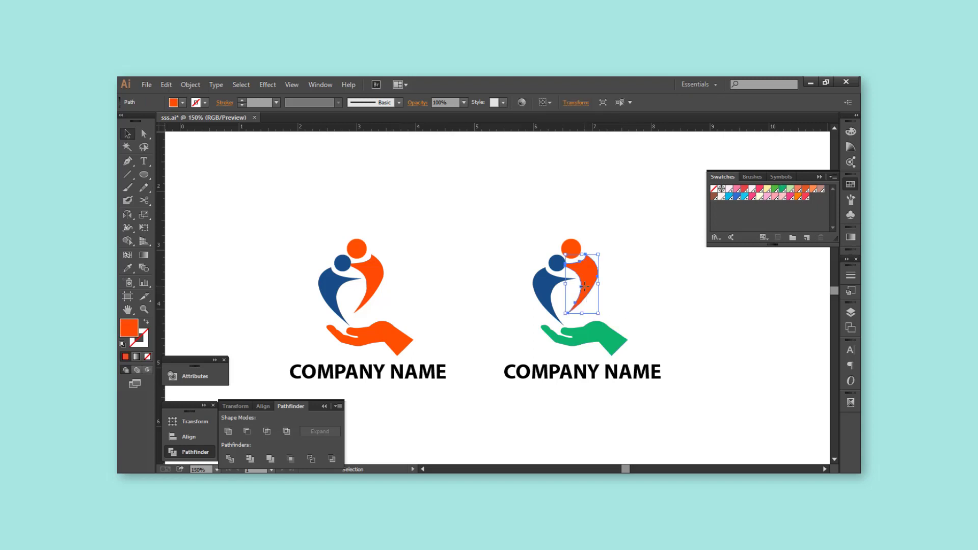
pyautogui.keyDown('shift'); pyautogui.click(570, 249); pyautogui.keyUp('shift')
pyautogui.click(785, 191)
pyautogui.click(646, 306)
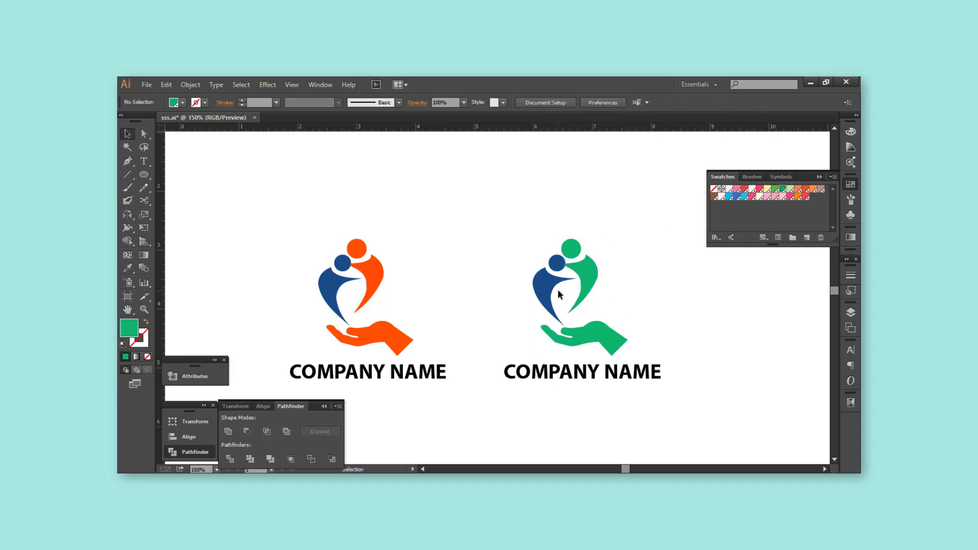
pyautogui.scroll(-2, 638, 308)
pyautogui.moveTo(659, 376)
pyautogui.mouseDown()
pyautogui.moveTo(594, 298)
pyautogui.moveTo(528, 372)
pyautogui.mouseUp()
pyautogui.scroll(2, 545, 398)
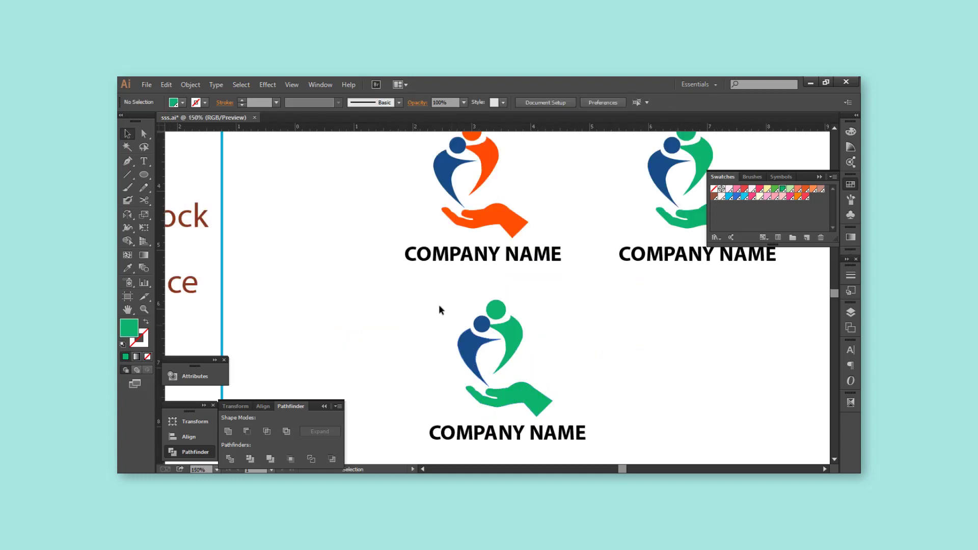
# Step: Apply the white-to-black gradient swatch to the third logo's paths
pyautogui.click(558, 412)
pyautogui.moveTo(652, 410); pyautogui.dragTo(613, 378)
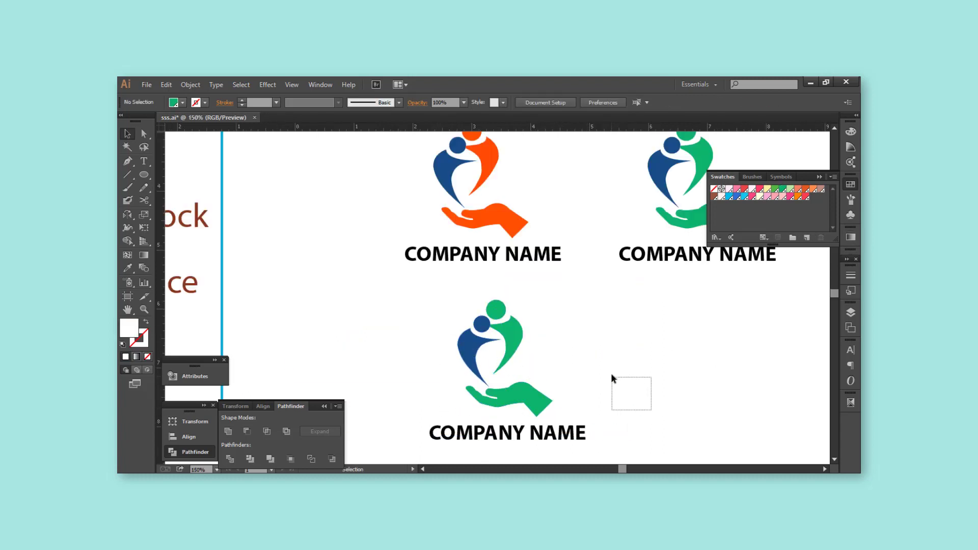
pyautogui.moveTo(595, 411); pyautogui.dragTo(594, 410)
pyautogui.click(851, 237)
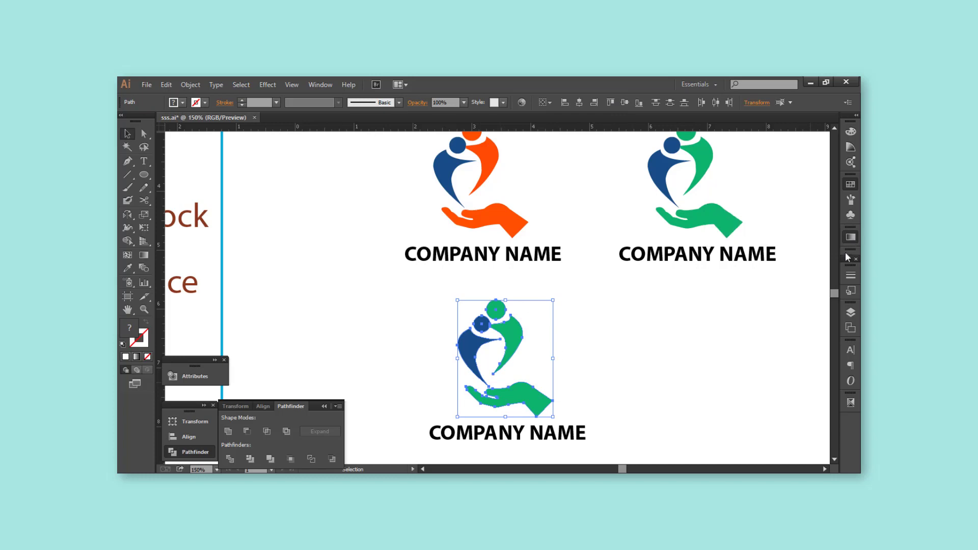
pyautogui.click(775, 304)
pyautogui.click(558, 377)
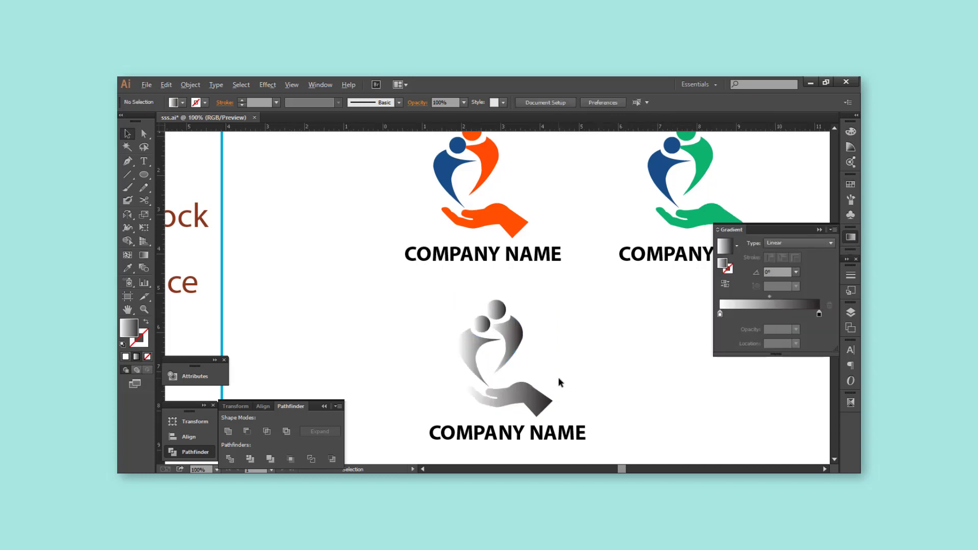
# Step: Duplicate the gradient logo with its name to the right and select the copy's icon paths
pyautogui.scroll(-1, 545, 392)
pyautogui.moveTo(533, 410); pyautogui.dragTo(347, 288)
pyautogui.moveTo(460, 330); pyautogui.dragTo(605, 332)
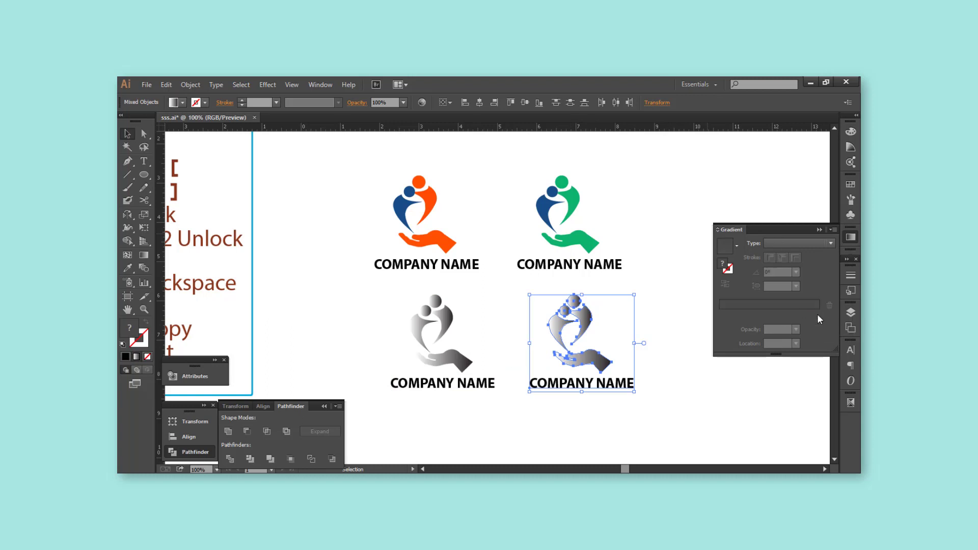
pyautogui.click(626, 340)
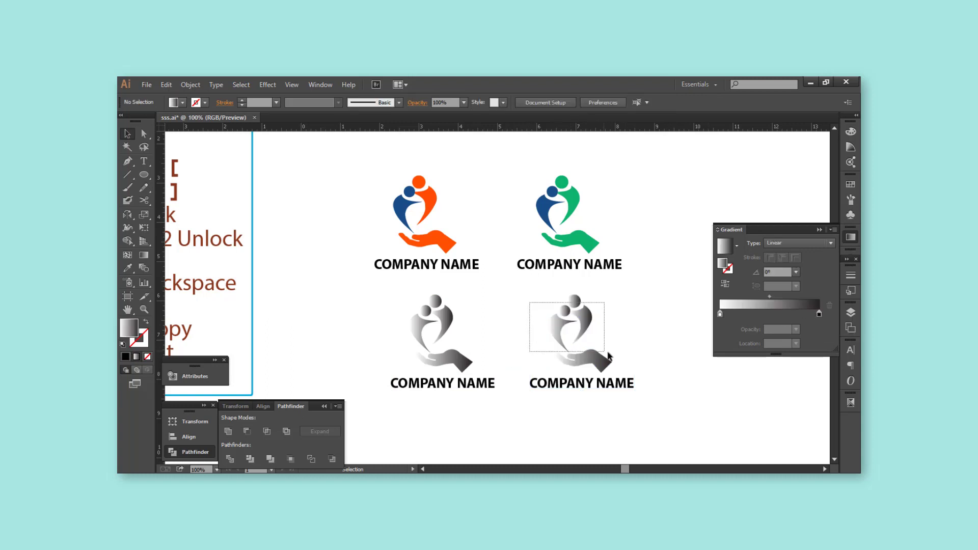
# Step: Set the right gradient stop to cyan using RGB colour mode
pyautogui.doubleClick(816, 302)
pyautogui.click(817, 326)
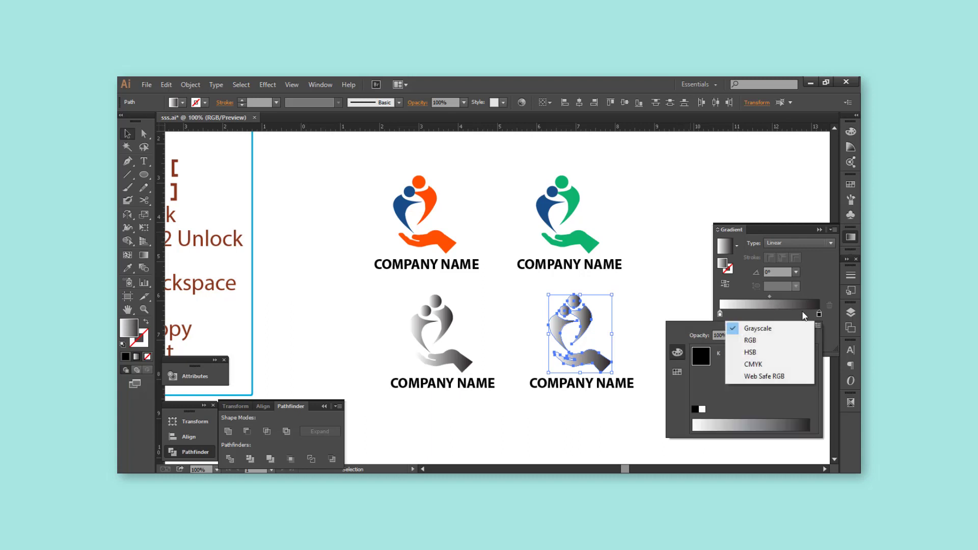
pyautogui.click(766, 357)
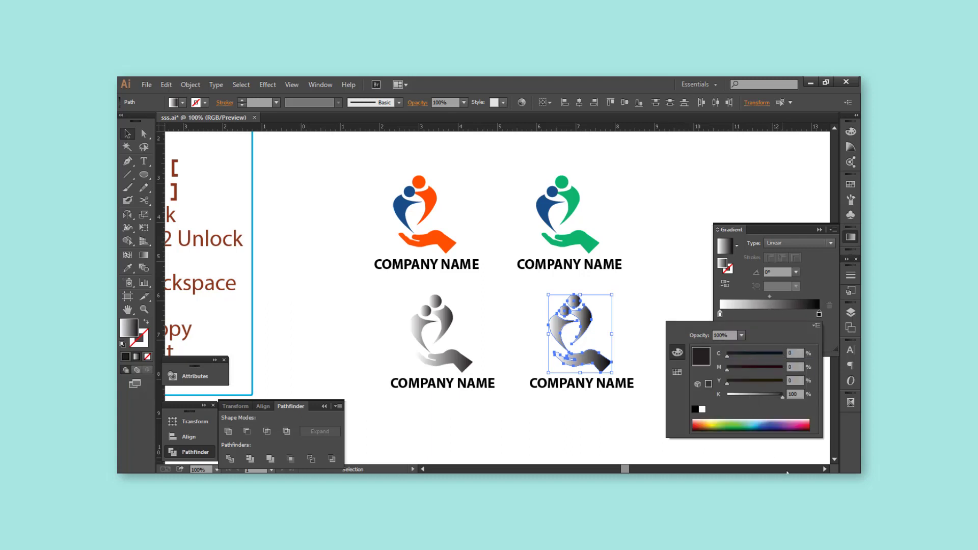
pyautogui.click(771, 428)
pyautogui.moveTo(741, 422)
pyautogui.mouseDown()
pyautogui.moveTo(710, 422)
pyautogui.moveTo(748, 422)
pyautogui.mouseUp()
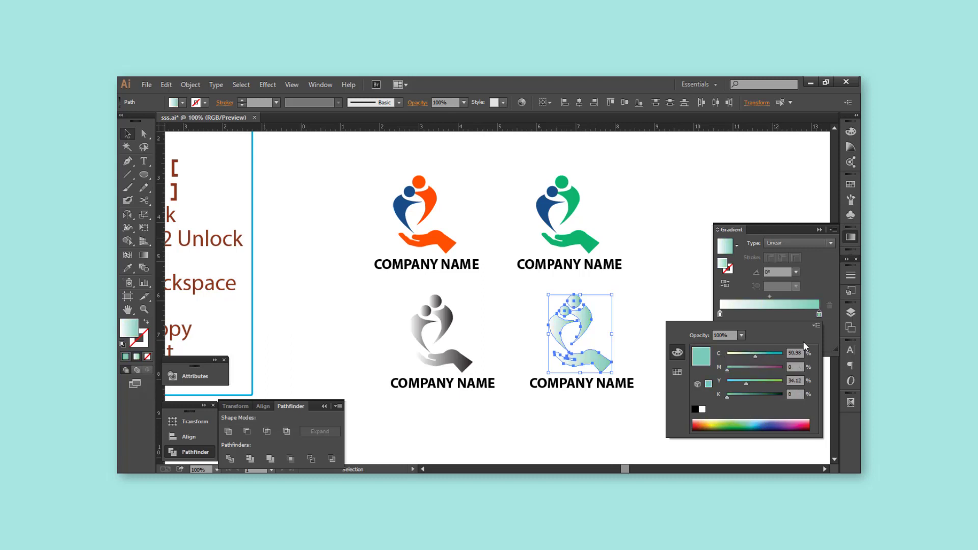
pyautogui.click(816, 326)
pyautogui.click(771, 342)
pyautogui.moveTo(755, 354)
pyautogui.mouseDown()
pyautogui.moveTo(802, 360)
pyautogui.moveTo(728, 371)
pyautogui.moveTo(728, 390)
pyautogui.moveTo(792, 374)
pyautogui.mouseUp()
pyautogui.moveTo(727, 391); pyautogui.dragTo(791, 394)
pyautogui.click(633, 326)
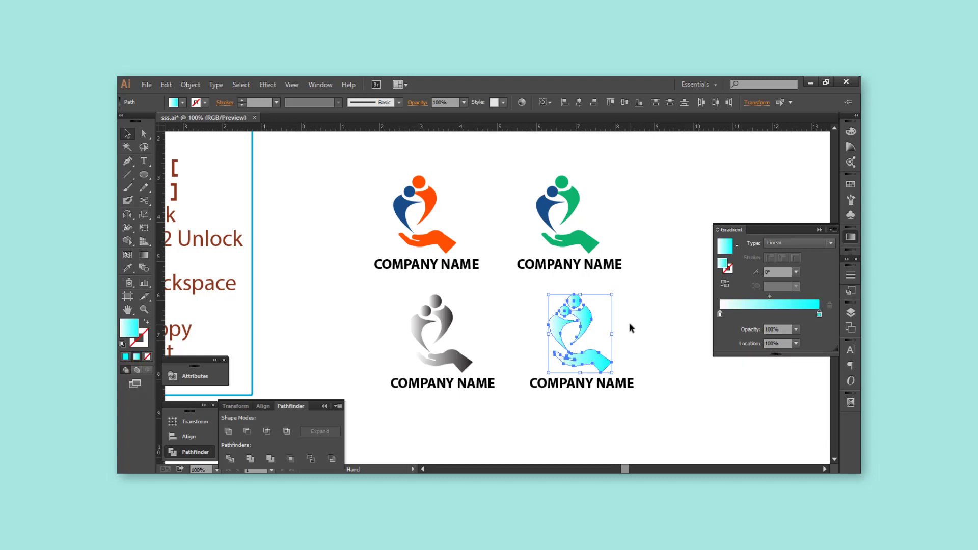
# Step: Reselect the fourth logo and set its left gradient stop to magenta in RGB
pyautogui.moveTo(628, 322); pyautogui.dragTo(660, 280)
pyautogui.click(552, 263)
pyautogui.moveTo(552, 263)
pyautogui.mouseDown()
pyautogui.moveTo(563, 243)
pyautogui.moveTo(669, 298)
pyautogui.mouseUp()
pyautogui.click(572, 246)
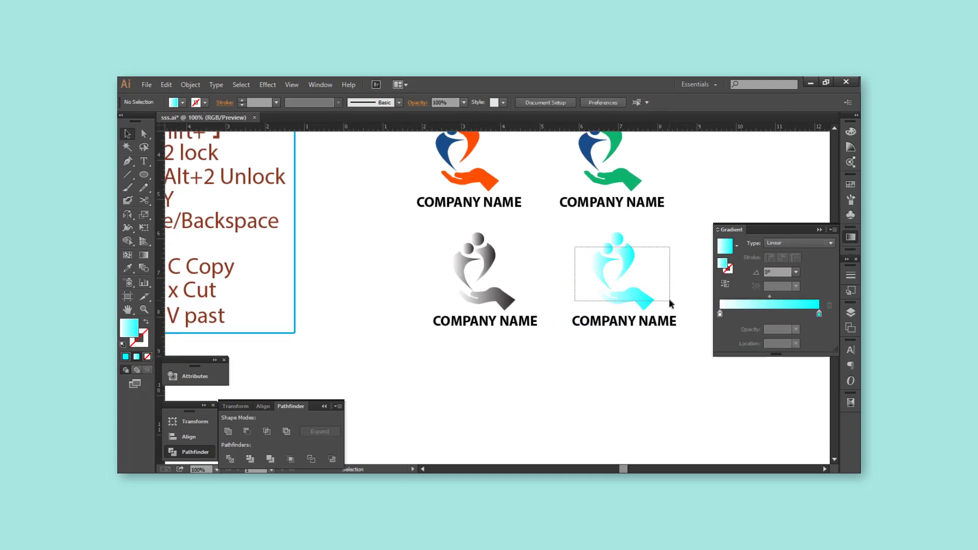
pyautogui.click(719, 314)
pyautogui.doubleClick(721, 314)
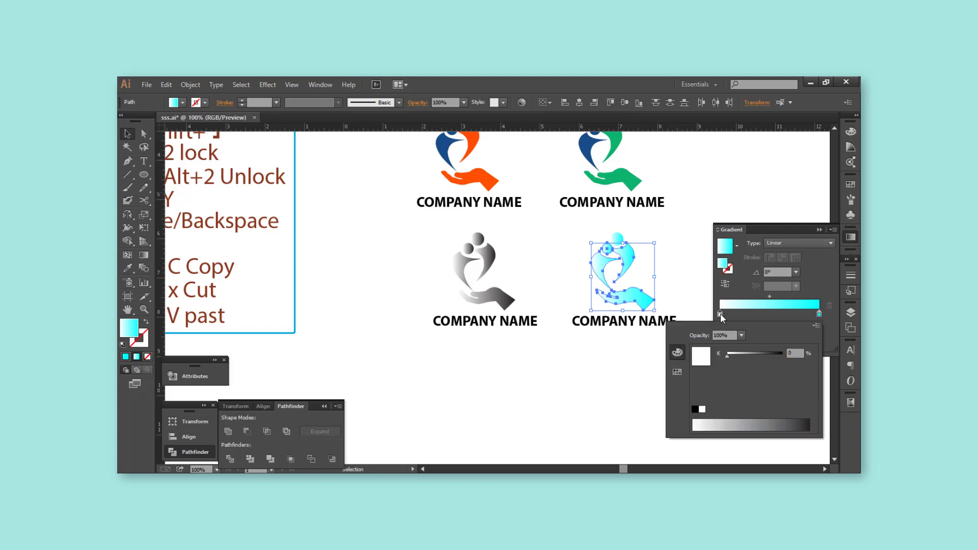
pyautogui.click(816, 326)
pyautogui.click(775, 342)
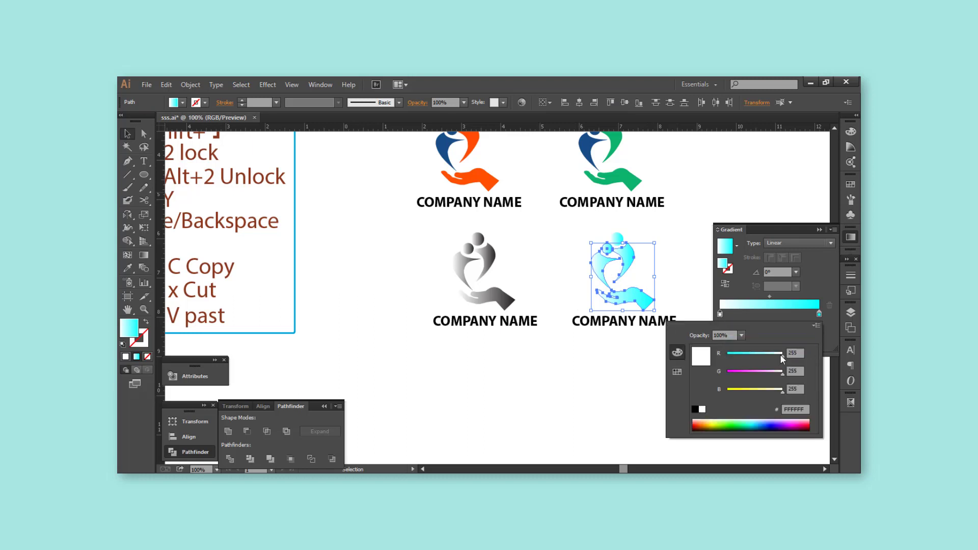
pyautogui.moveTo(780, 354)
pyautogui.mouseDown()
pyautogui.moveTo(727, 355)
pyautogui.moveTo(727, 372)
pyautogui.mouseUp()
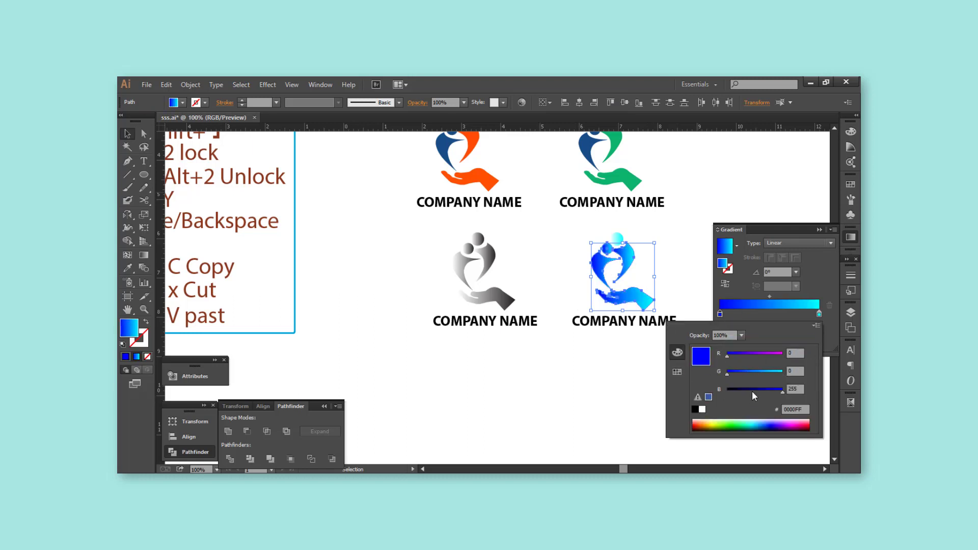
pyautogui.click(772, 372)
pyautogui.hotkey('ctrl', 'z')
pyautogui.click(783, 354)
pyautogui.click(602, 392)
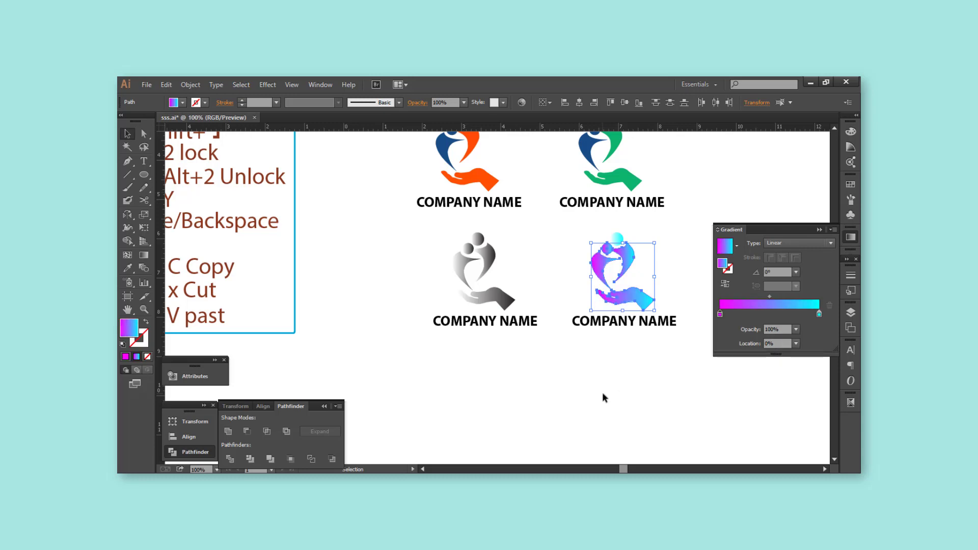
# Step: Alt-drag a copy of the magenta-cyan logo below the others and lower its COMPANY NAME text
pyautogui.scroll(-2, 612, 357)
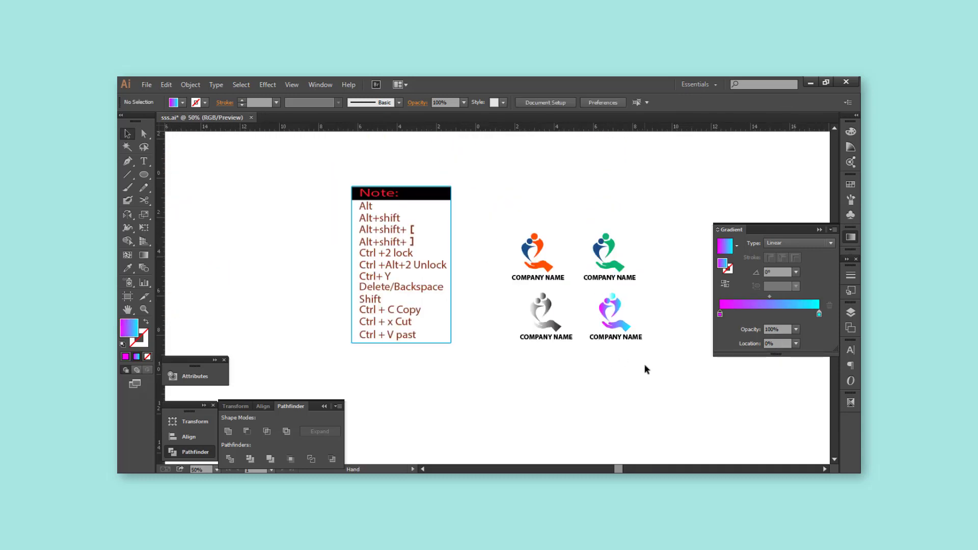
pyautogui.scroll(1, 644, 364)
pyautogui.moveTo(660, 379)
pyautogui.mouseDown()
pyautogui.moveTo(581, 271)
pyautogui.moveTo(553, 368)
pyautogui.mouseUp()
pyautogui.moveTo(606, 404)
pyautogui.mouseDown()
pyautogui.moveTo(598, 365)
pyautogui.moveTo(569, 383)
pyautogui.mouseUp()
# Step: Draw a circle over the copied logo, send it to back with Ctrl+Shift+[, and centre it
pyautogui.press('l')
pyautogui.scroll(2, 591, 362)
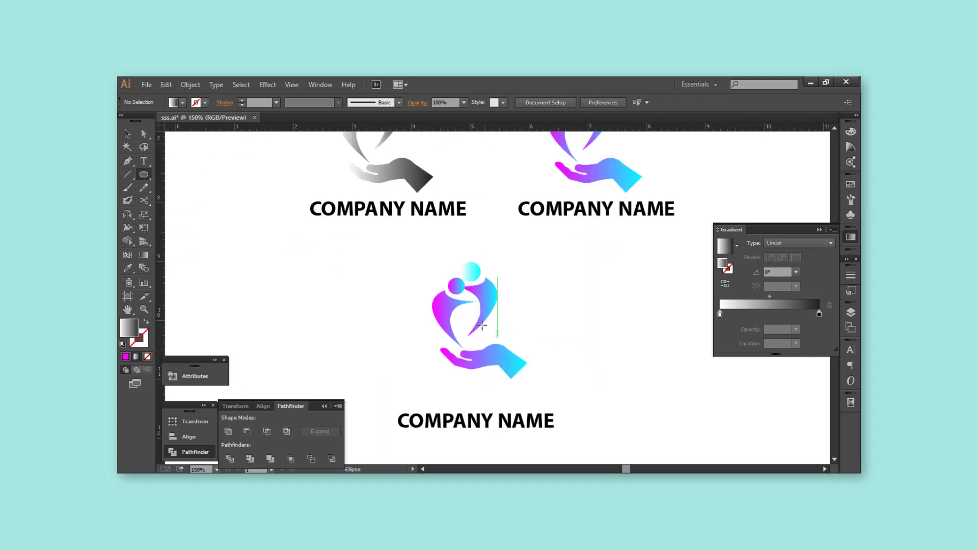
pyautogui.moveTo(471, 329); pyautogui.dragTo(542, 383)
pyautogui.press('v')
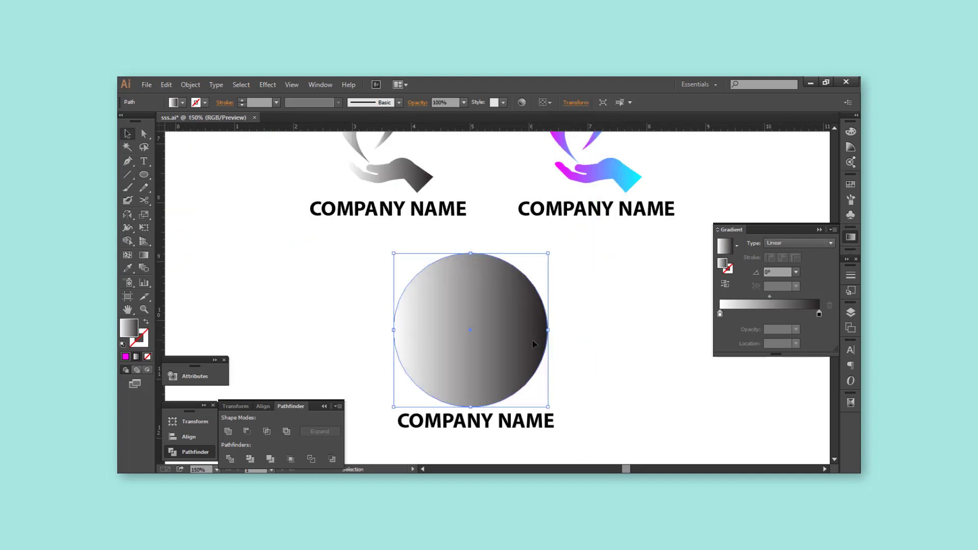
pyautogui.hotkey('ctrl', 'shift', '[')
pyautogui.moveTo(534, 344); pyautogui.dragTo(538, 336)
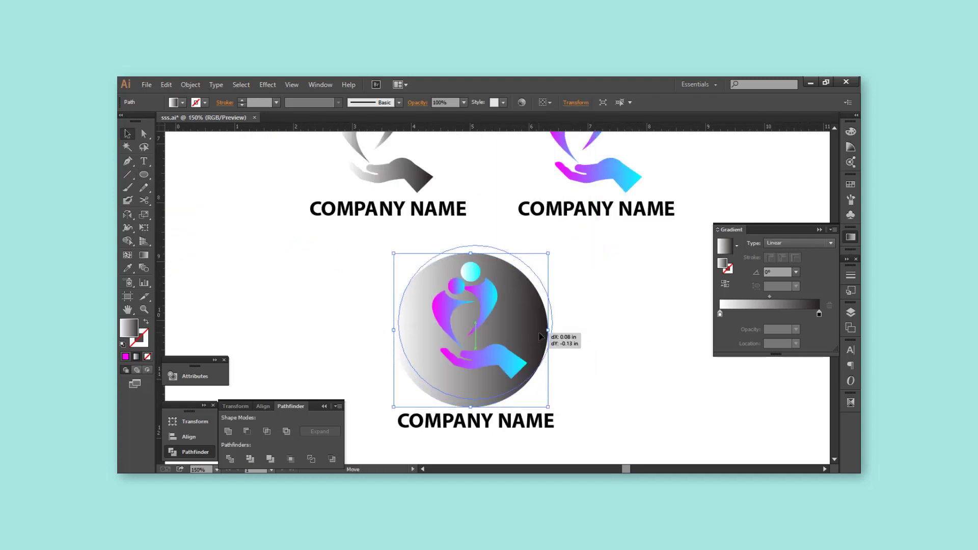
pyautogui.moveTo(540, 421); pyautogui.dragTo(538, 413)
# Step: Fill the circle black and select the finished circle logo with its name
pyautogui.click(508, 329)
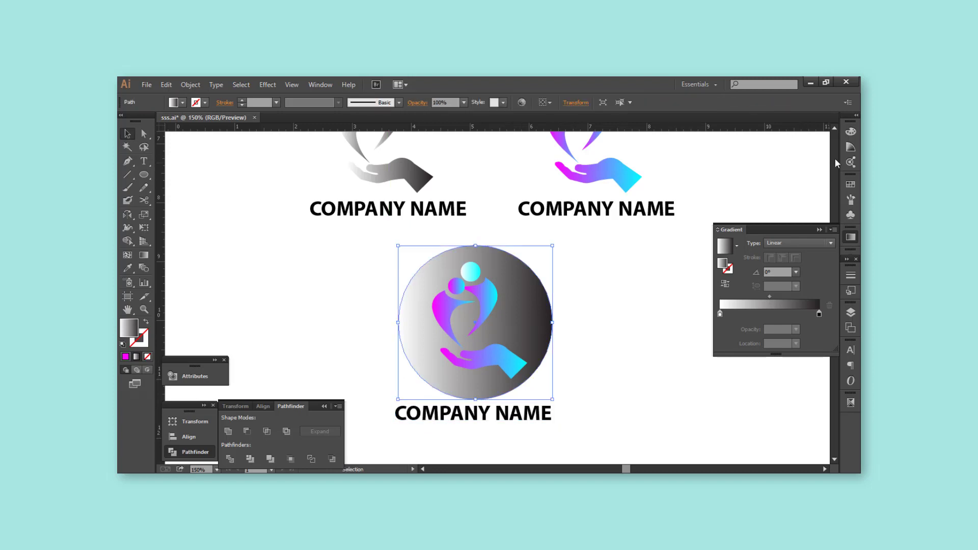
pyautogui.click(851, 131)
pyautogui.click(727, 194)
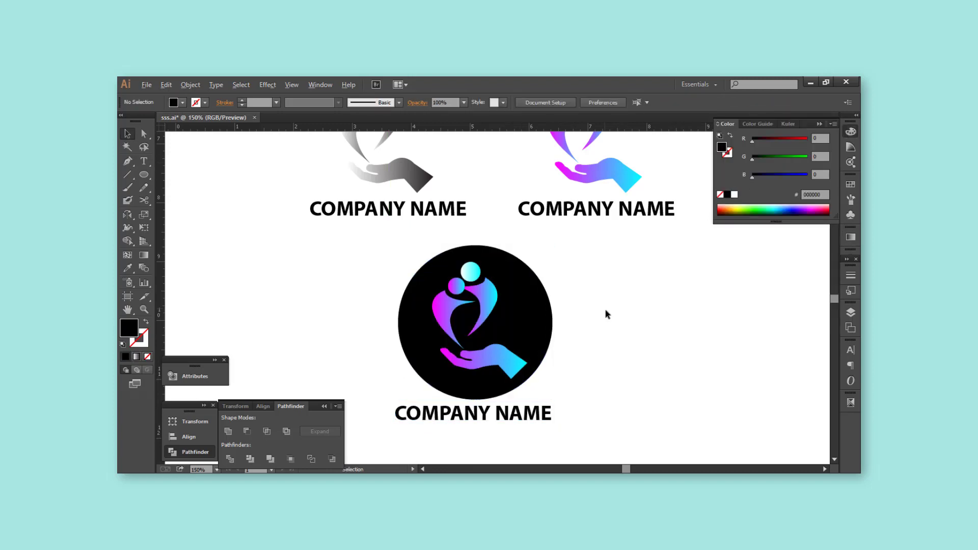
pyautogui.hotkey('ctrl', '-')
pyautogui.hotkey('ctrl', '-')
pyautogui.moveTo(574, 375); pyautogui.dragTo(474, 287)
# Step: Hide the interface panels with Tab and move all logo variants up and left
pyautogui.click(619, 316)
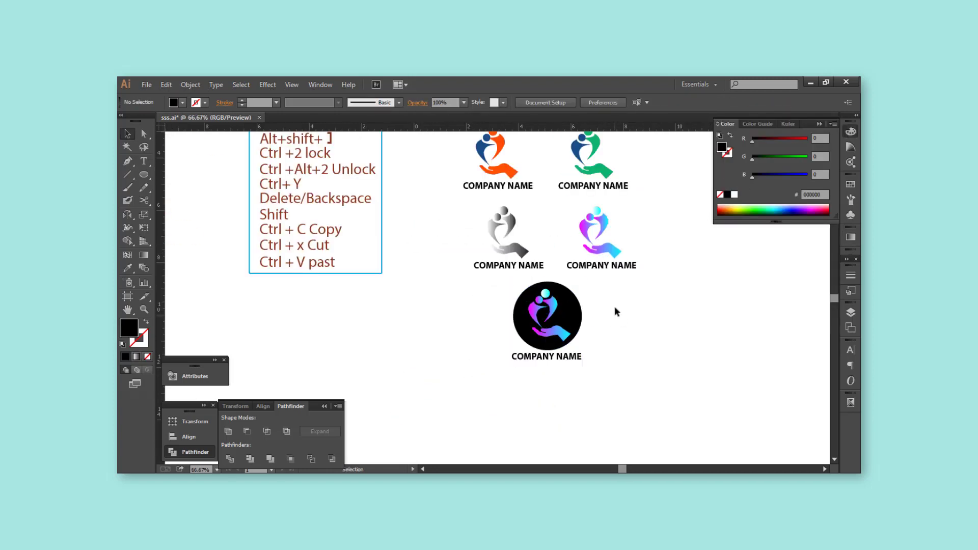
pyautogui.press('Tab')
pyautogui.hotkey('ctrl', '-')
pyautogui.moveTo(428, 181); pyautogui.dragTo(624, 392)
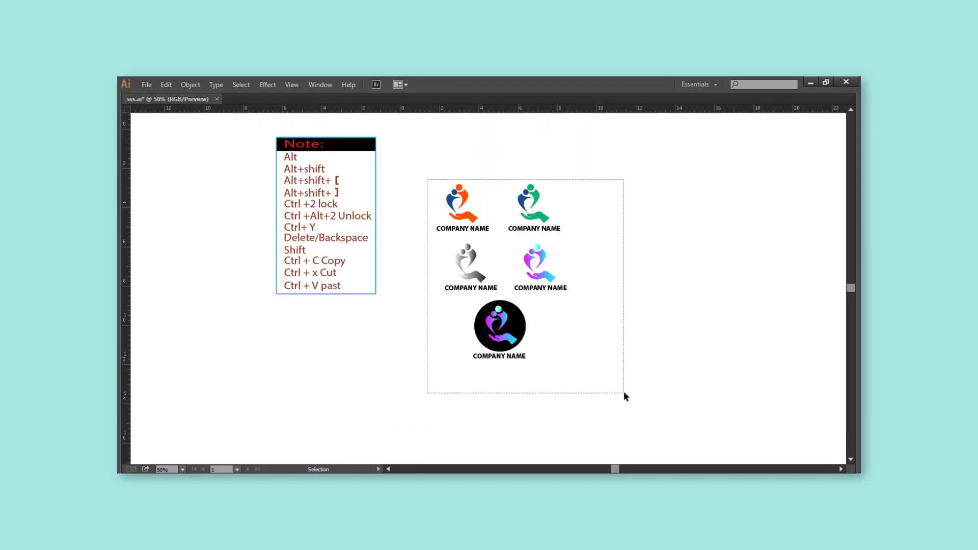
pyautogui.moveTo(469, 260); pyautogui.dragTo(430, 215)
# Step: Zoom and pan to inspect the five logos, toggling the panels back on and off
pyautogui.hotkey('ctrl', '+')
pyautogui.scroll(1, 530, 385)
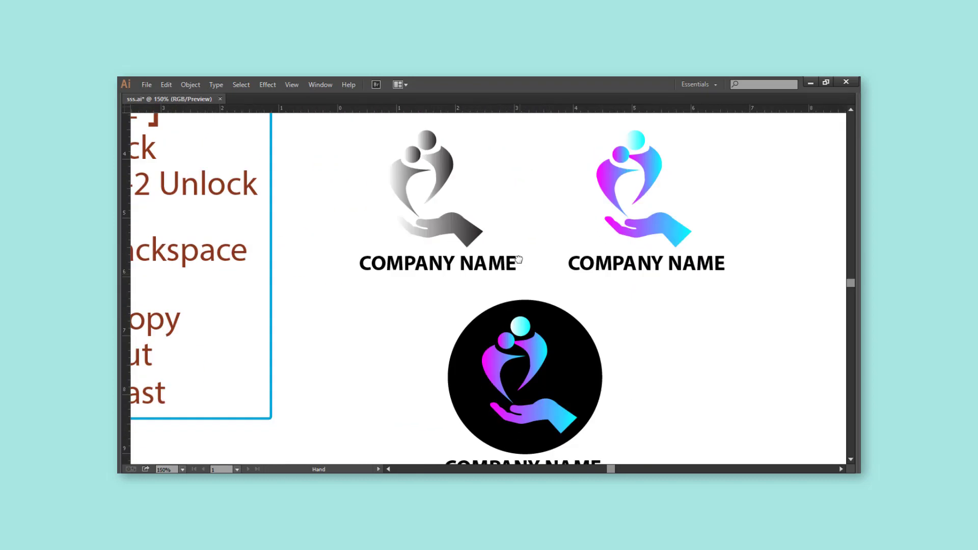
pyautogui.scroll(2, 530, 385)
pyautogui.scroll(1, 531, 385)
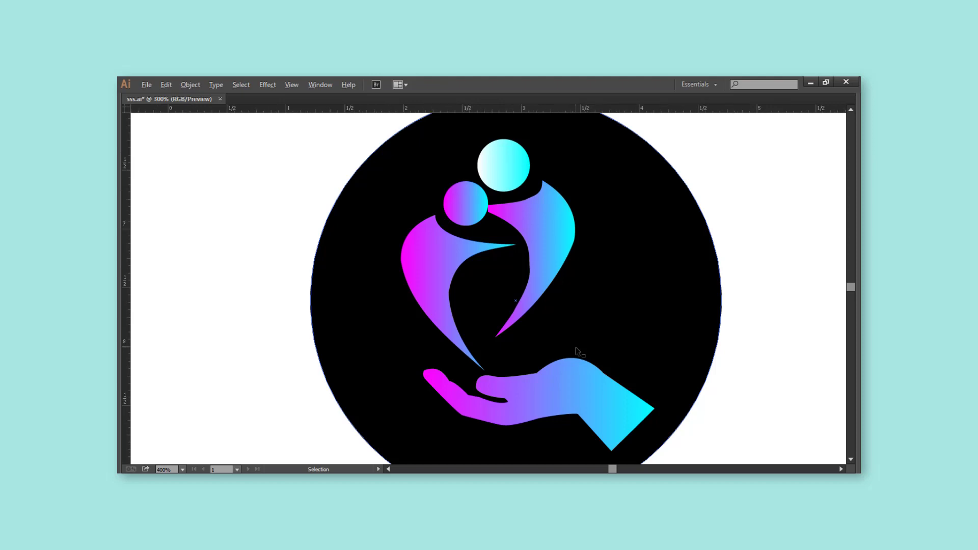
pyautogui.scroll(-3, 579, 352)
pyautogui.scroll(-2, 579, 352)
pyautogui.moveTo(612, 273); pyautogui.dragTo(571, 279)
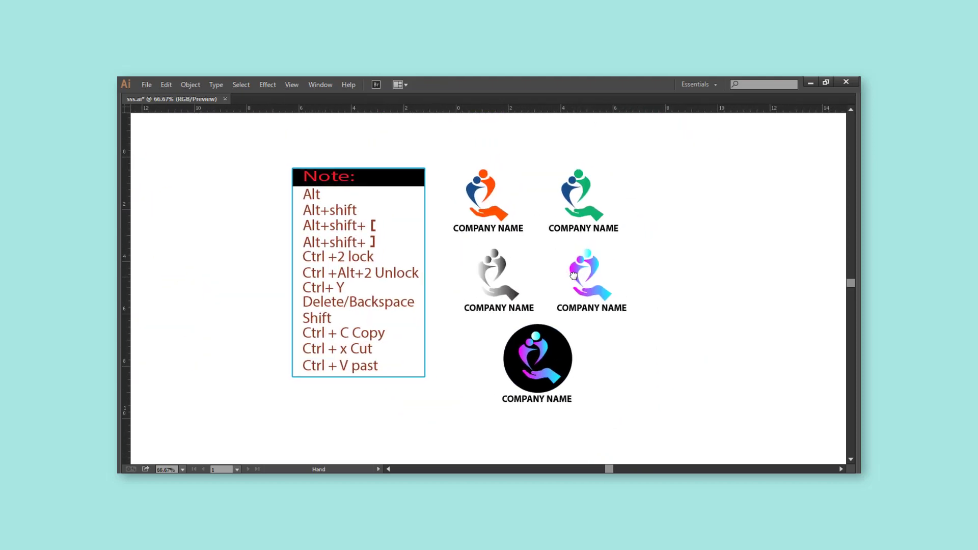
pyautogui.press('Tab')
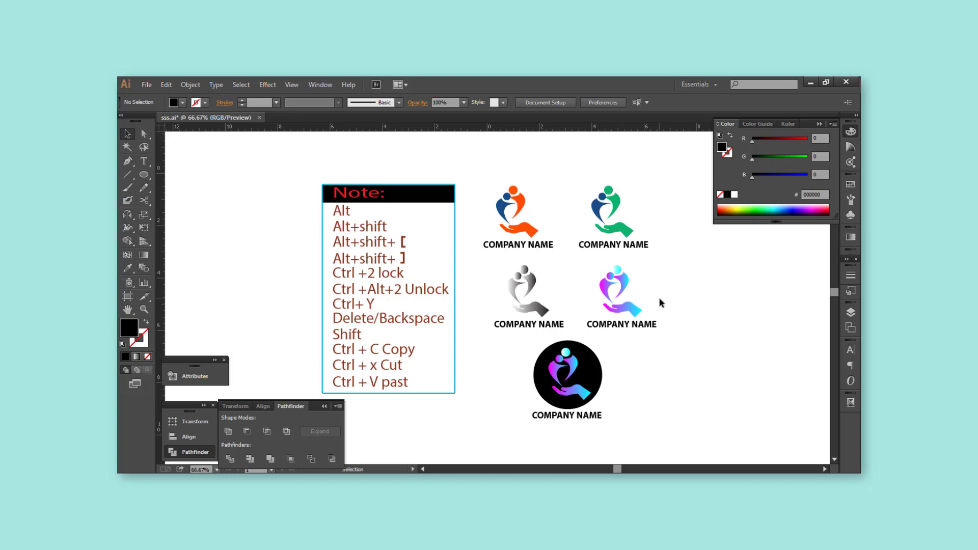
pyautogui.press('Tab')
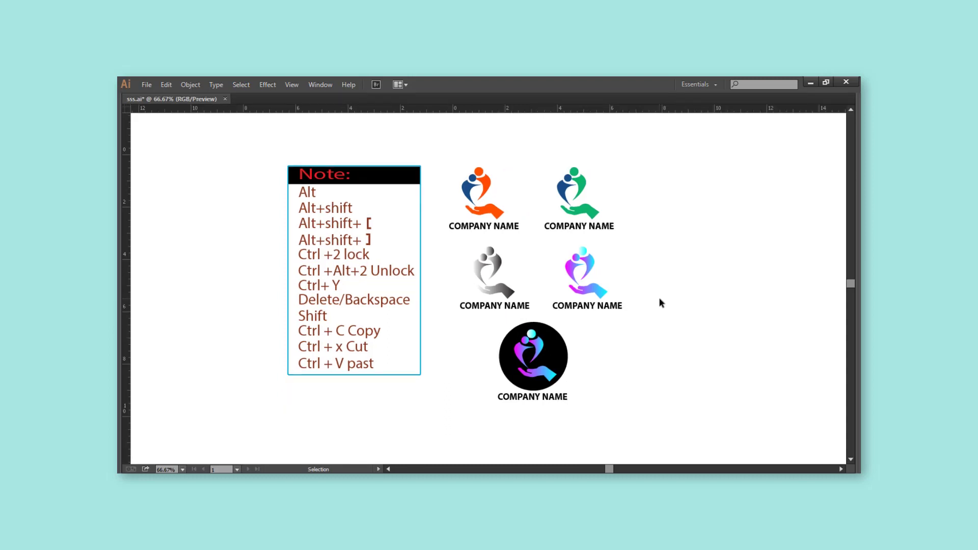